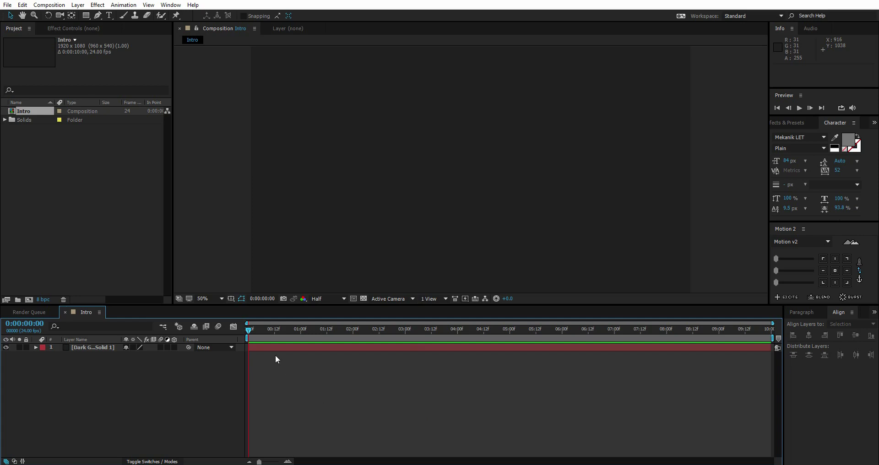
Draw a white-outlined rectangle about 302 by 114 px on a new shape layer and centre it in the composition both ways.
left_click(86, 15)
left_click_drag(399, 142, 469, 169)
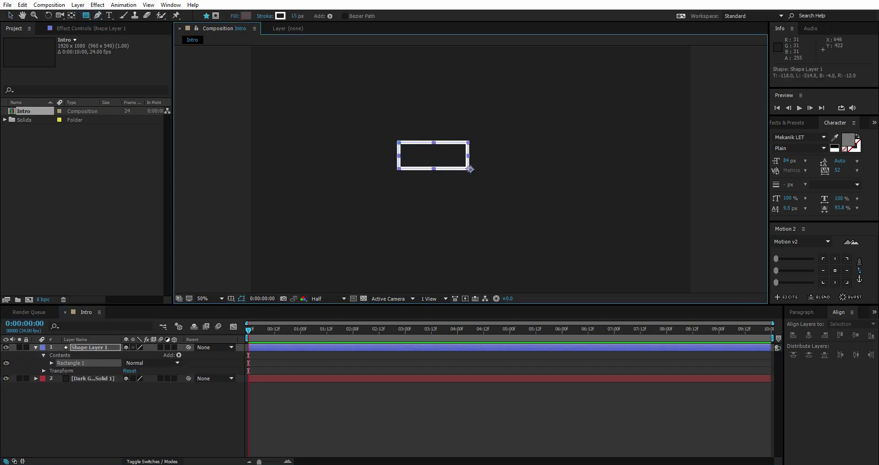
left_click(11, 16)
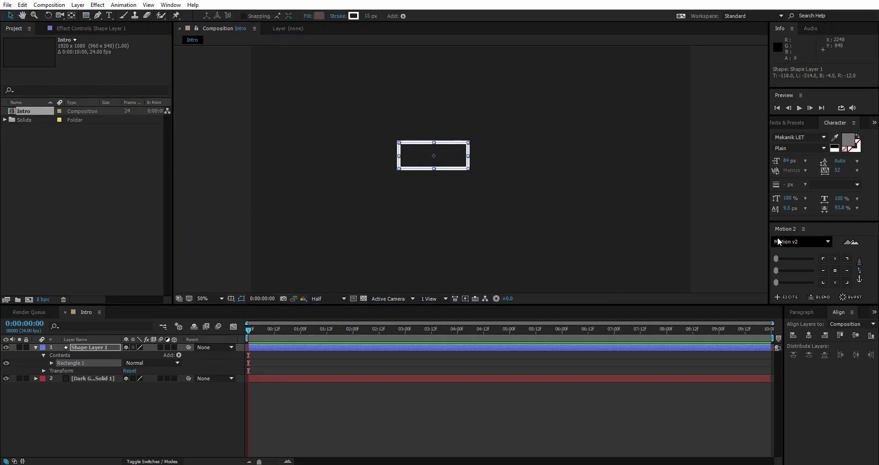
left_click(809, 336)
left_click(856, 336)
left_click(176, 397)
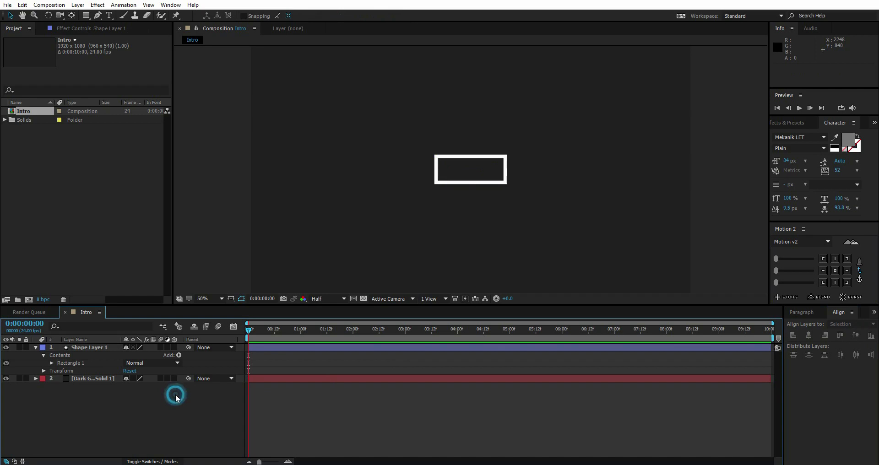
Deselect and collapse the rectangle's shape layer, and set the composition preview resolution to Full.
left_click(88, 347)
left_click(97, 17)
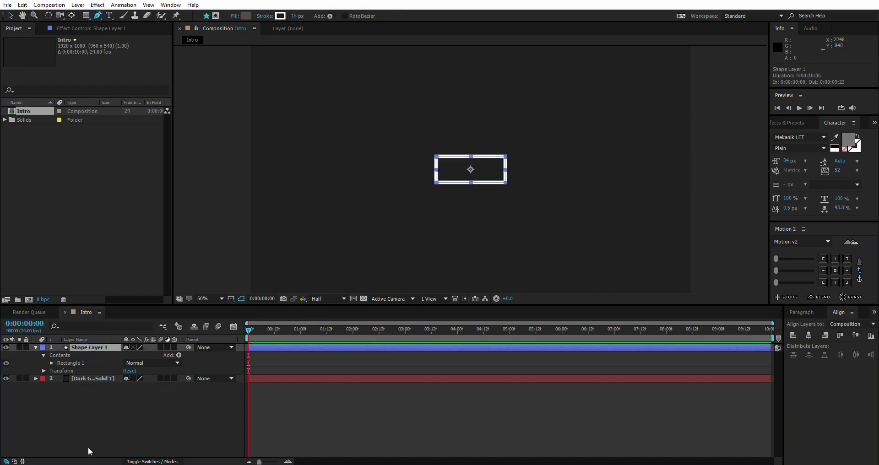
left_click(87, 445)
left_click(37, 348)
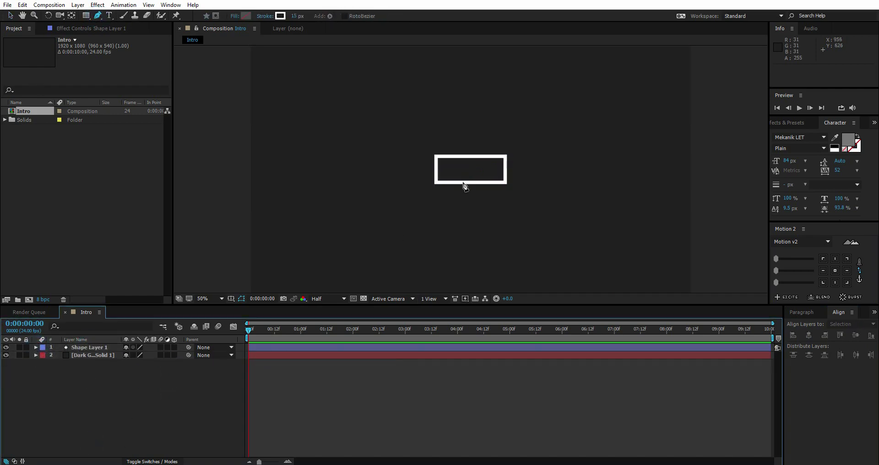
key("period")
key("period")
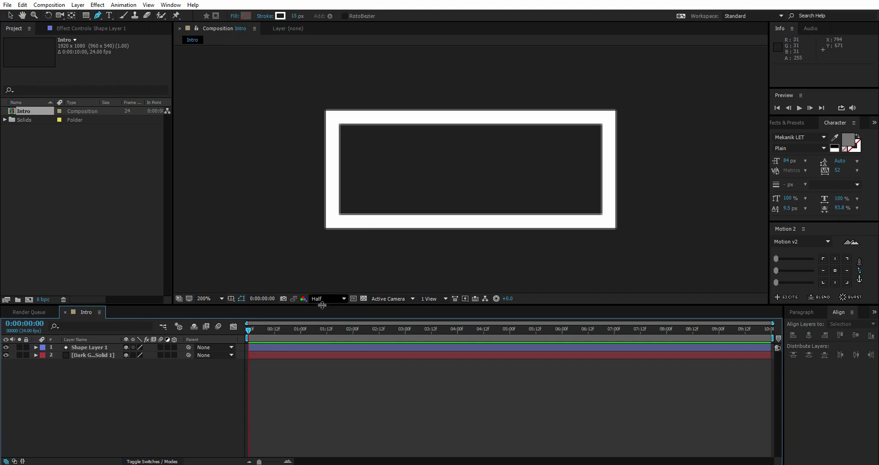
left_click(320, 298)
left_click(321, 307)
Trace the rectangle with the Pen tool as a closed four-point path on a new shape layer, aligning its corner points with the original.
left_click(332, 119)
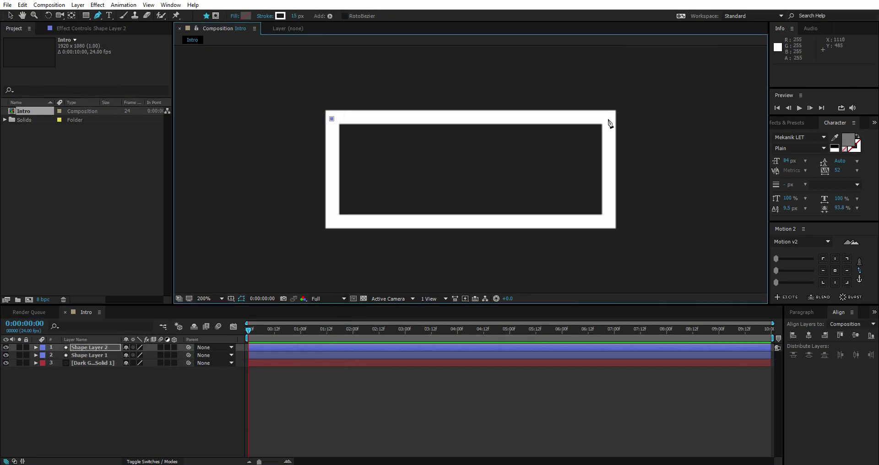
left_click(608, 119)
left_click(609, 223)
left_click(333, 221)
left_click(332, 120)
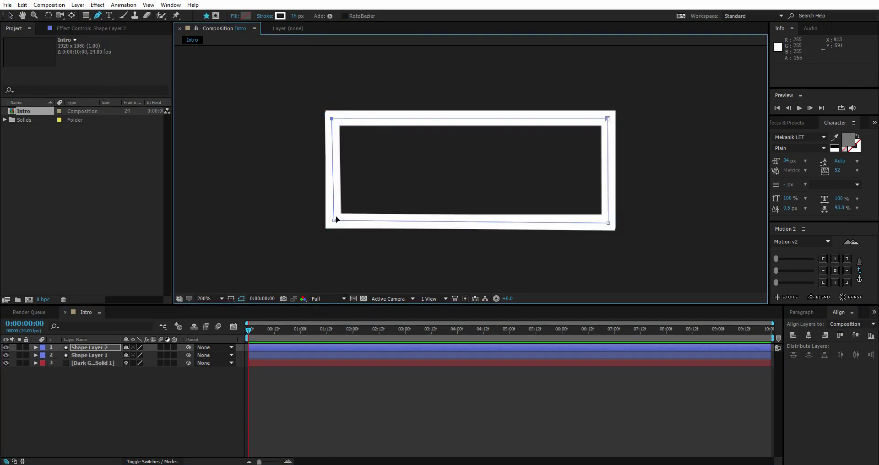
left_click_drag(334, 221, 332, 222)
left_click_drag(331, 119, 331, 117)
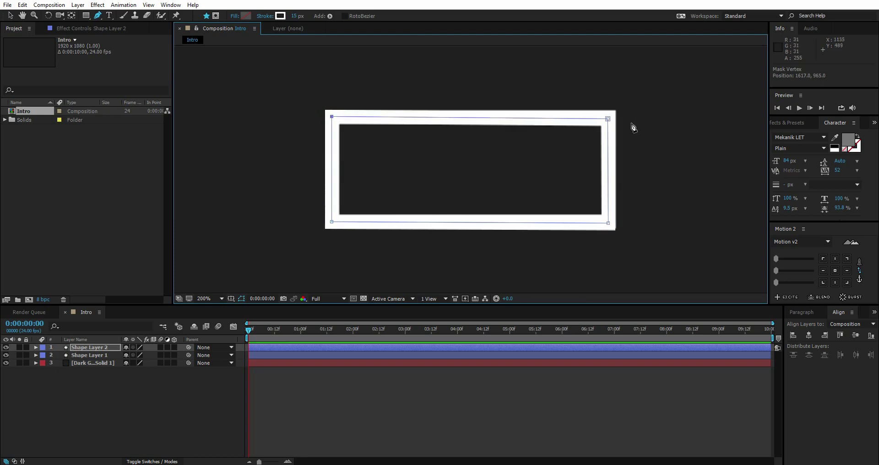
left_click_drag(607, 119, 607, 118)
left_click_drag(608, 223, 608, 221)
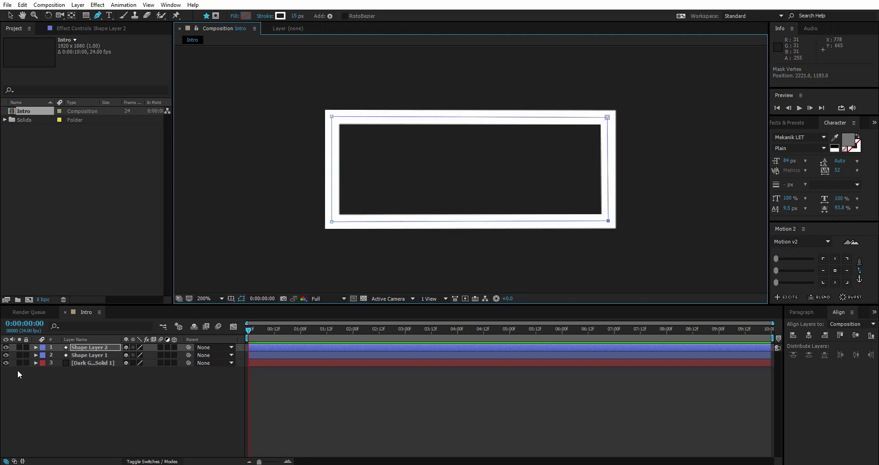
Hide Shape Layer 1 and rename the pen-drawn Shape Layer 2 as Rectangle.
left_click(6, 356)
left_click(102, 348)
key("Return")
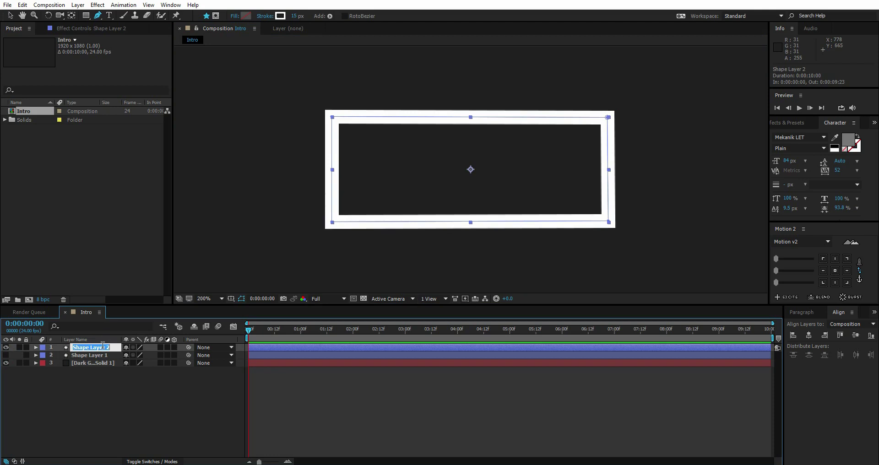
type("Reactangle")
left_click(108, 409)
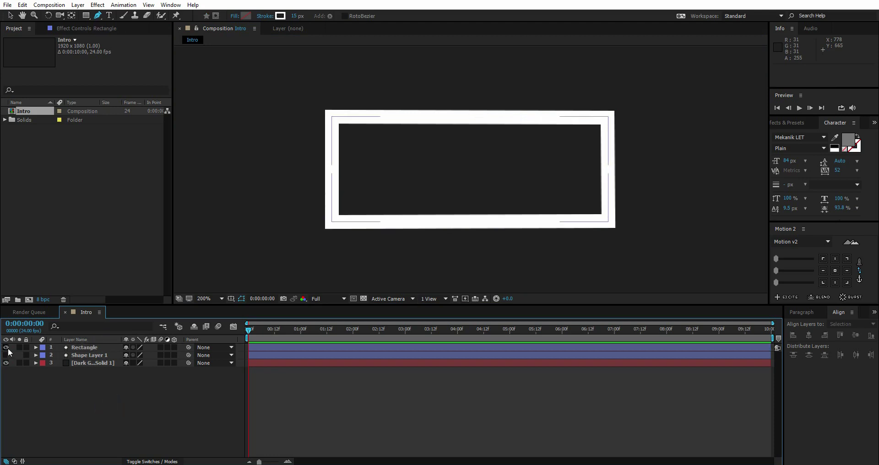
Slant the Rectangle path into a parallelogram by moving its two right-hand corner points down and slightly inward, and centre it in the composition.
left_click(76, 348)
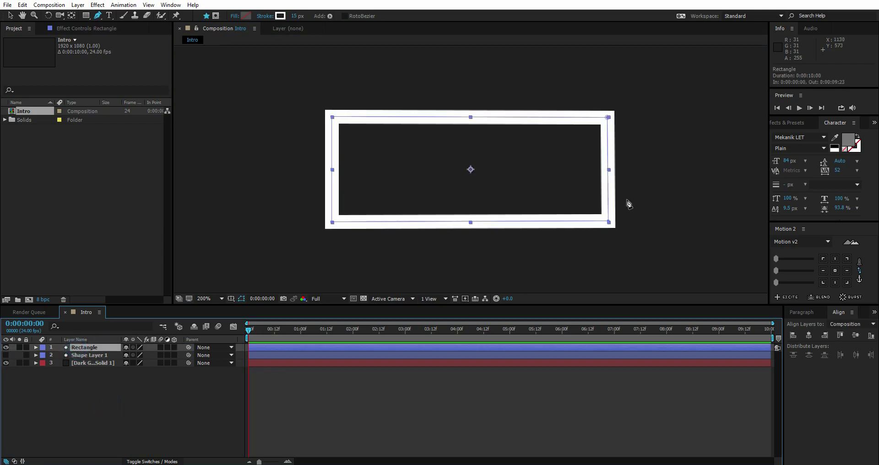
left_click(608, 118)
key("comma")
key("comma")
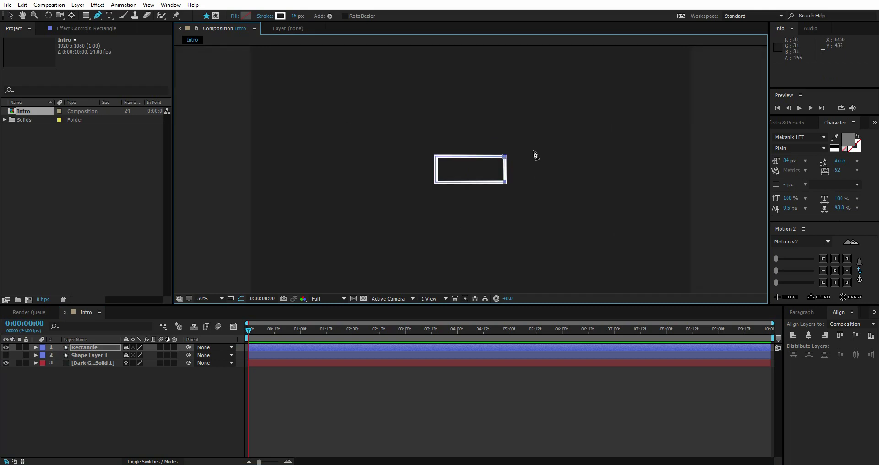
left_click_drag(506, 156, 495, 183)
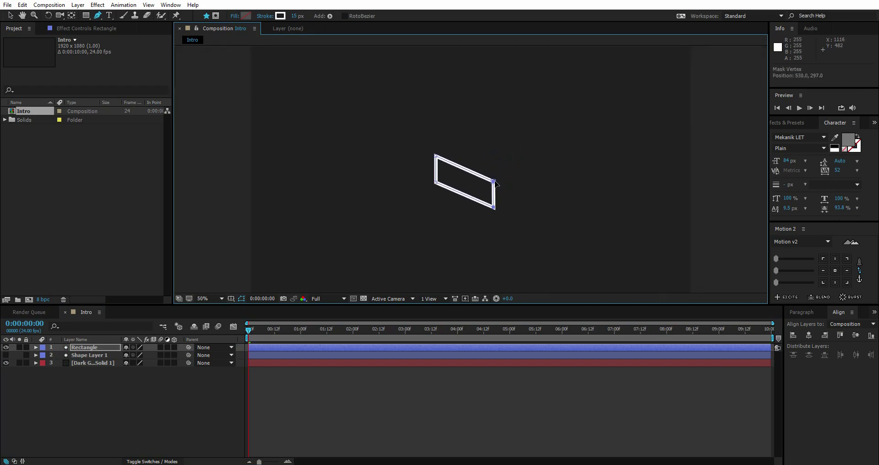
key("v")
left_click(426, 376)
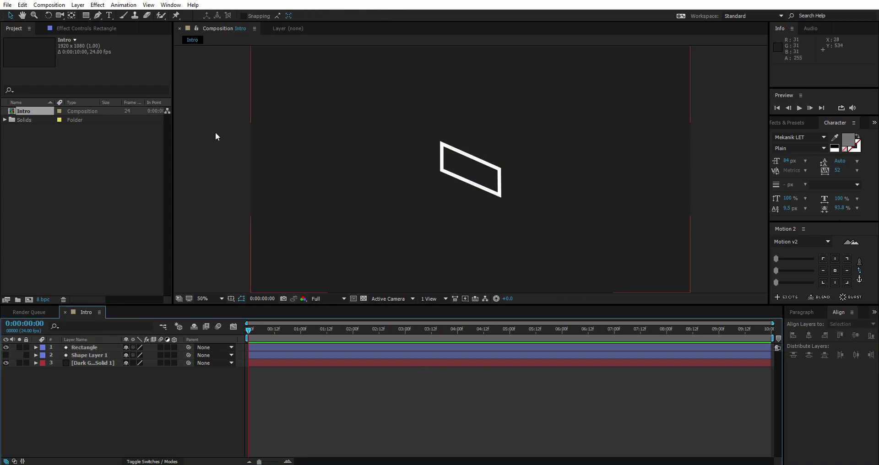
Duplicate the Rectangle layer and delete the stroke and fill from the copy's Shape 1 contents.
left_click(94, 348)
key("ctrl+d")
left_click(35, 347)
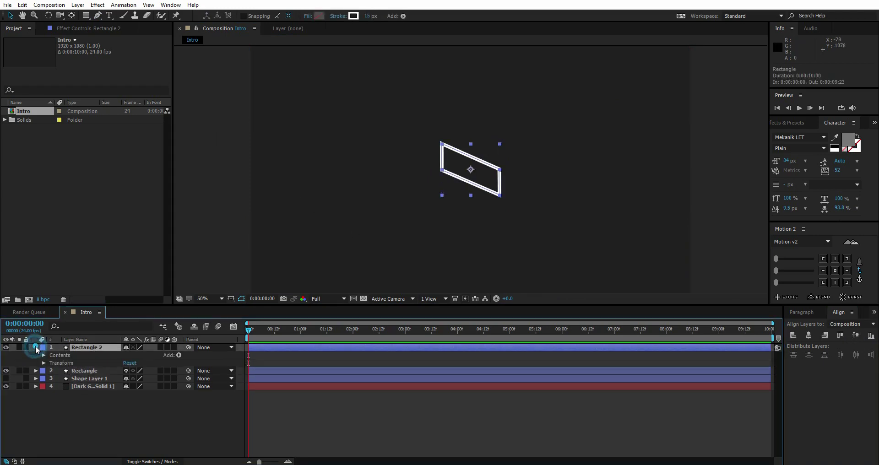
left_click(43, 356)
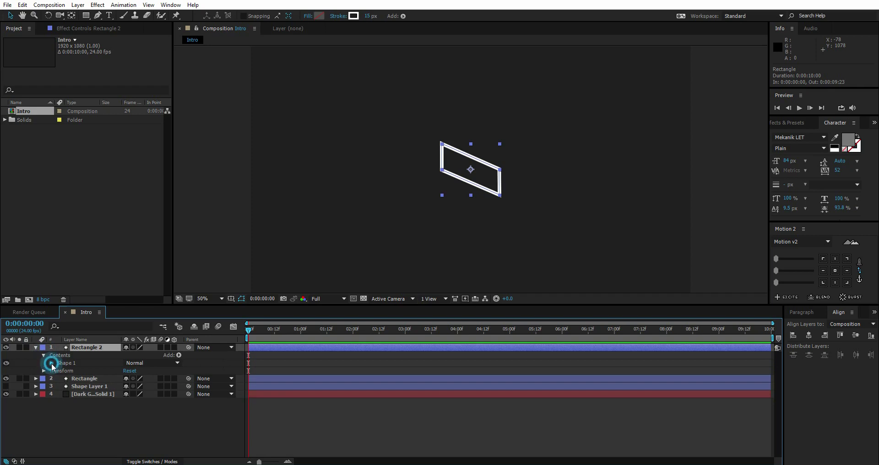
left_click(51, 363)
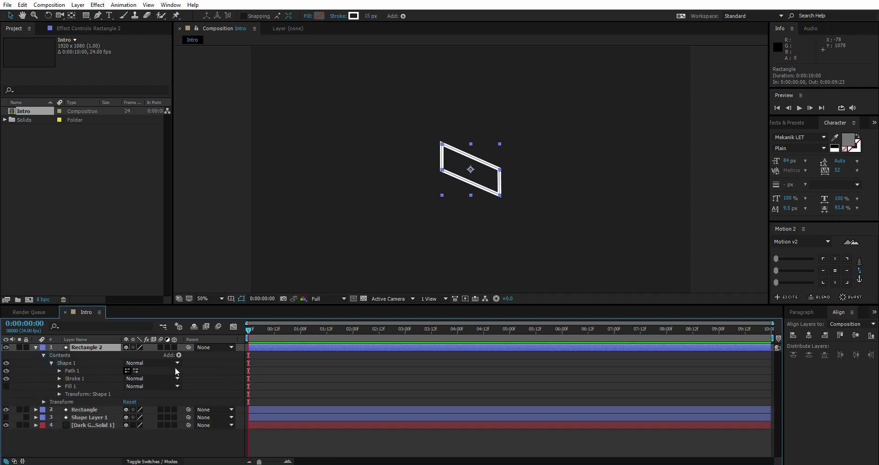
left_click(70, 387)
key("Delete")
key("Delete")
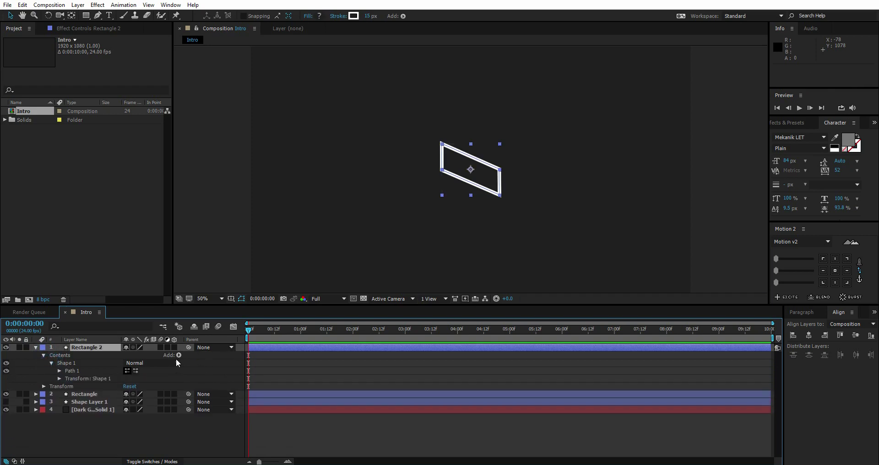
Add a Fill to Rectangle 2 with the Rectangle layer hidden, and make Rectangle visible again.
left_click_drag(6, 402, 6, 394)
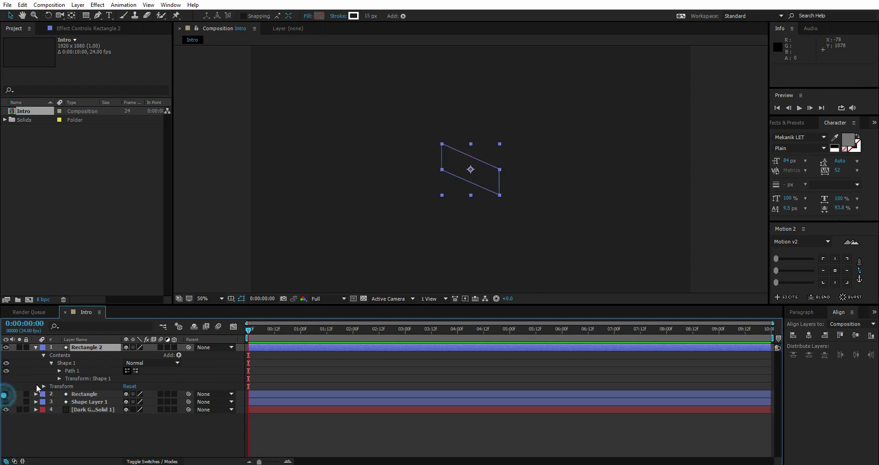
left_click(179, 356)
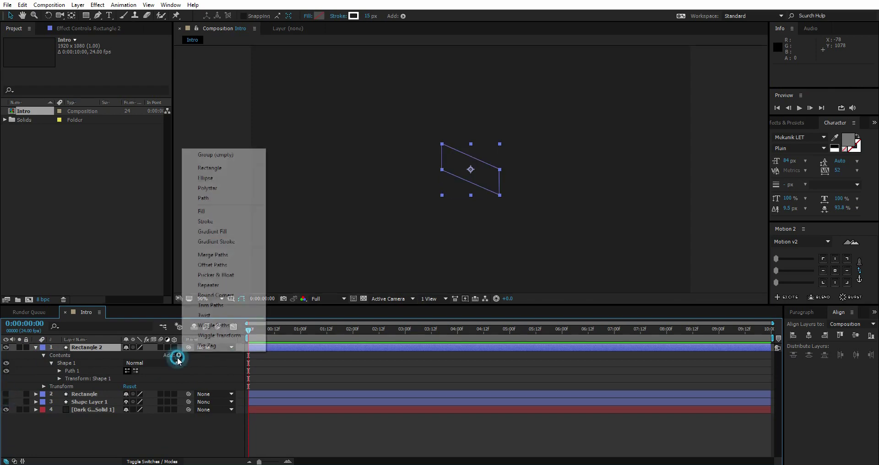
left_click(213, 211)
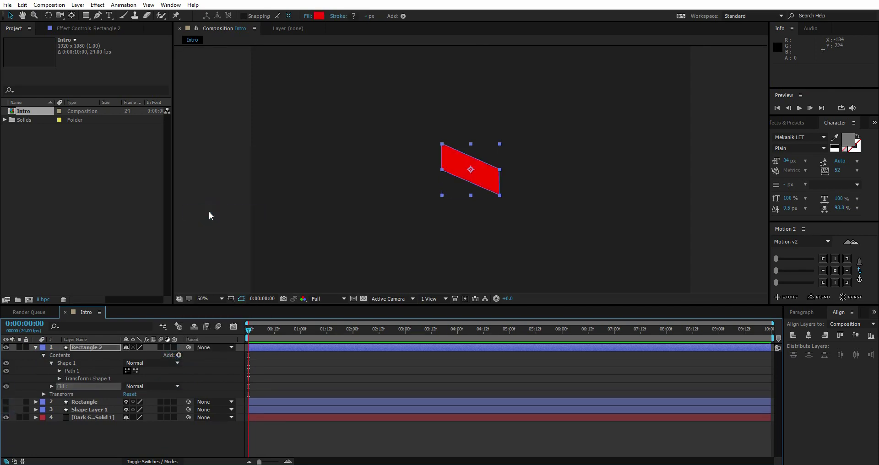
left_click(6, 402)
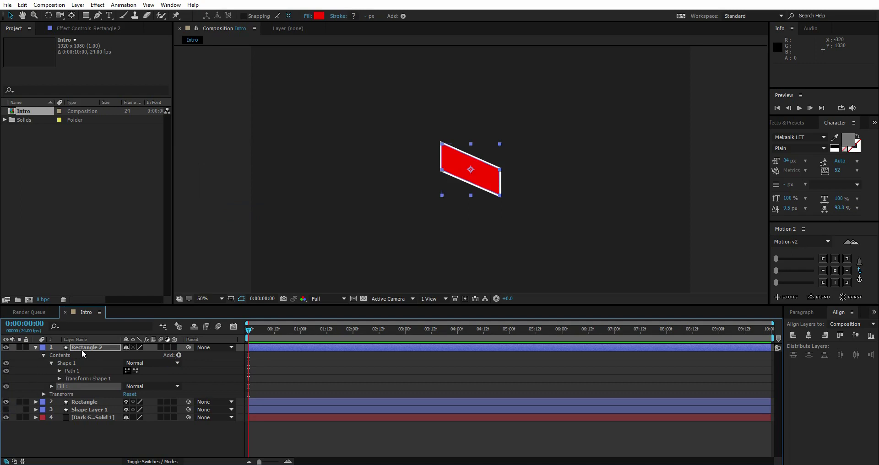
Move the four corner points of the Rectangle 2 path outward so the red fill covers the white outline to its outer edge.
scroll(386, 203, "up", 2)
left_click_drag(355, 170, 349, 177)
key("ctrl+z")
left_click(365, 170)
left_click(87, 348)
key("g")
scroll(349, 179, "up", 1)
left_click_drag(349, 178, 357, 173)
scroll(362, 175, "down", 1)
left_click_drag(362, 65, 355, 55)
left_click_drag(591, 166, 599, 162)
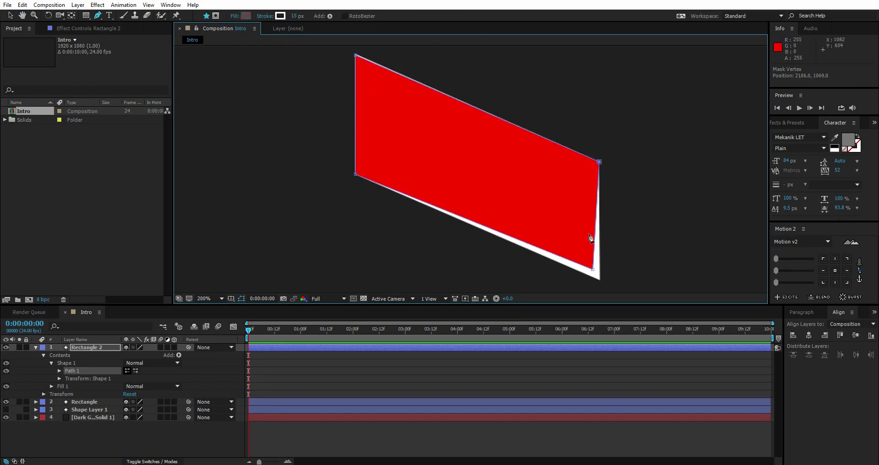
left_click_drag(593, 269, 600, 281)
scroll(600, 281, "down", 1)
left_click(201, 436)
scroll(373, 102, "up", 1)
left_click_drag(374, 102, 403, 197)
scroll(403, 197, "up", 1)
left_click_drag(339, 175, 358, 157)
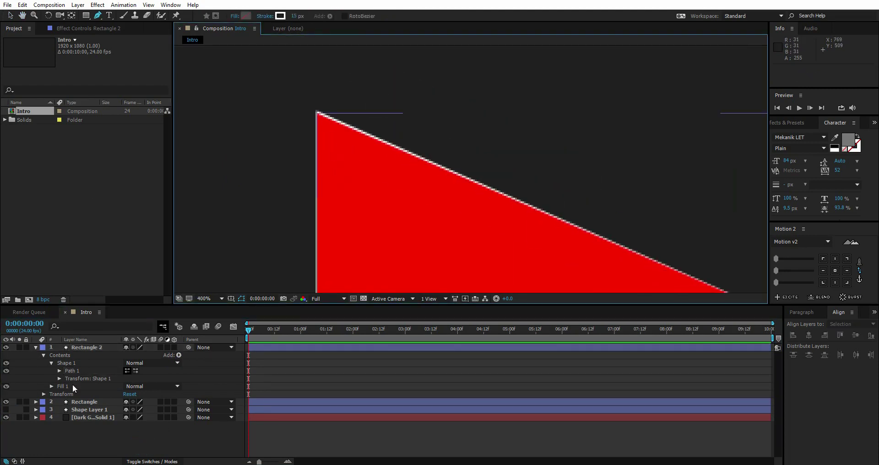
Change the fill colour of Rectangle 2 to turquoise green 00FFBA and collapse the layer.
left_click(82, 349)
key("comma")
key("comma")
left_click(51, 386)
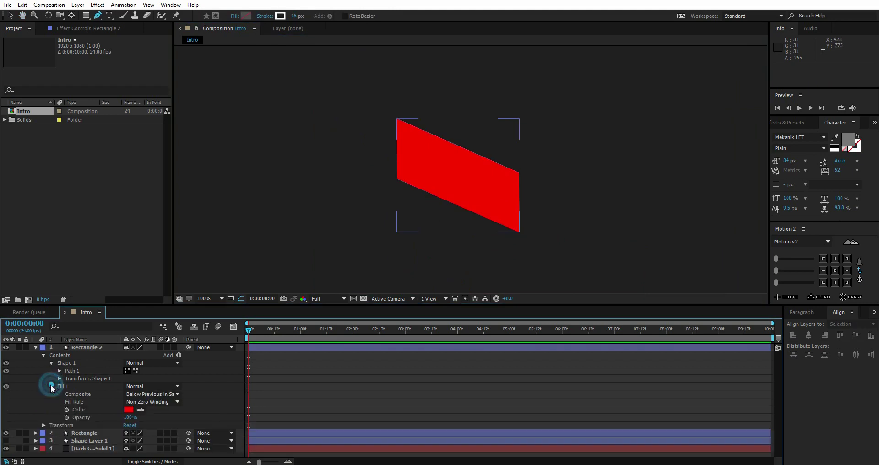
left_click(128, 410)
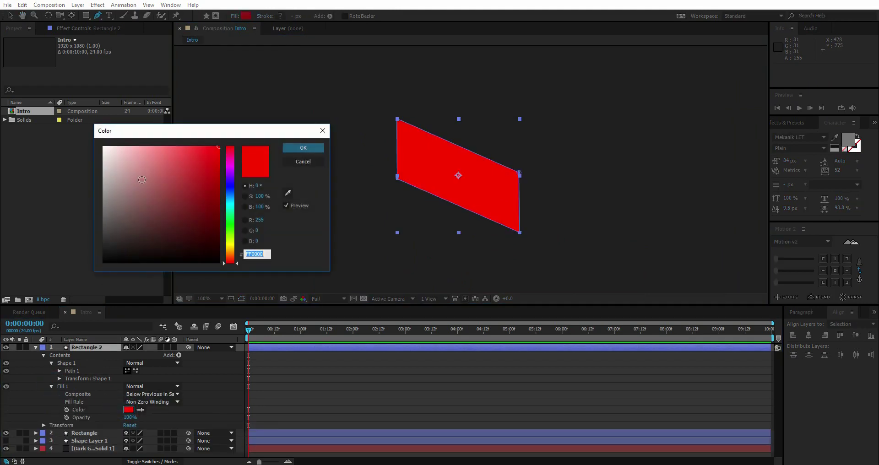
left_click_drag(227, 202, 231, 213)
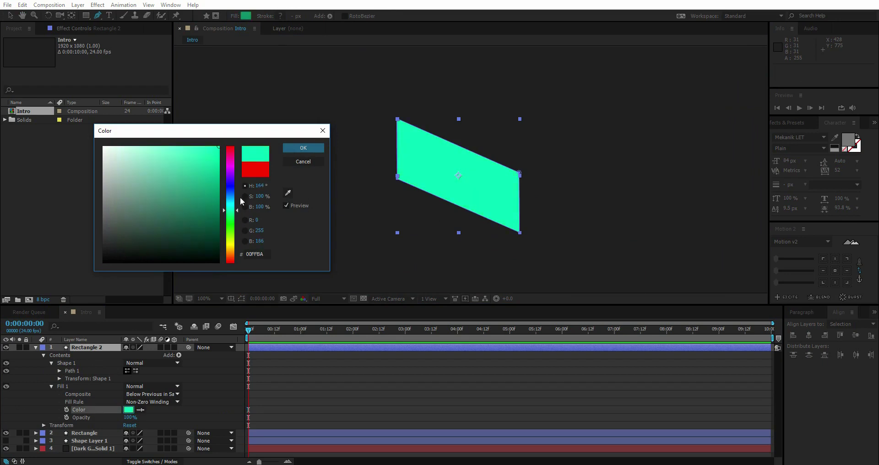
left_click(304, 147)
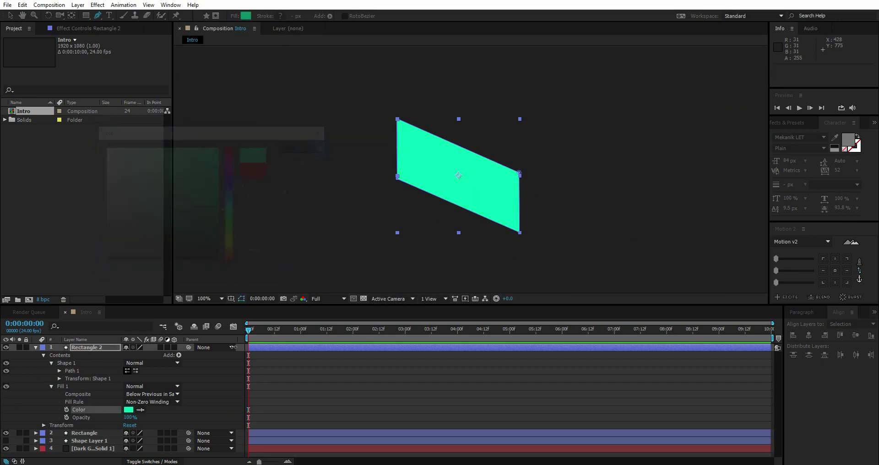
left_click(35, 348)
Mirror Rectangle 2 horizontally by setting its scale to -100, 100%, and collapse its properties.
left_click(76, 349)
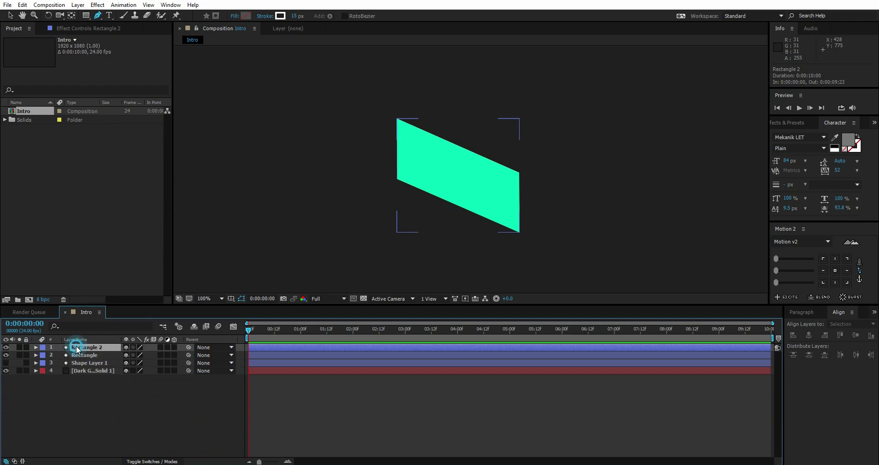
key("s")
left_click(133, 355)
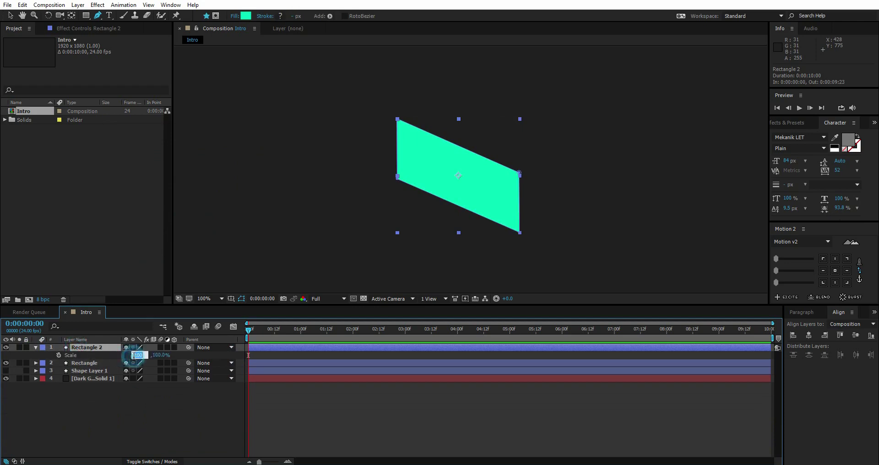
left_click(133, 355)
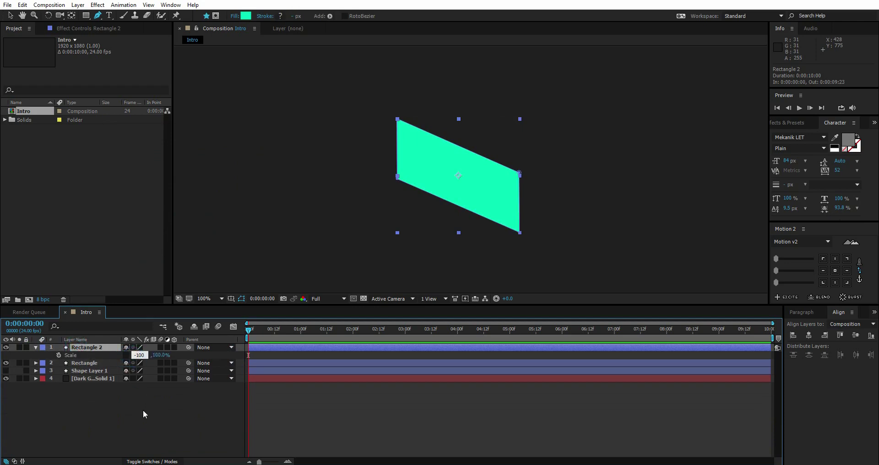
type("-")
left_click(143, 411)
left_click(39, 348)
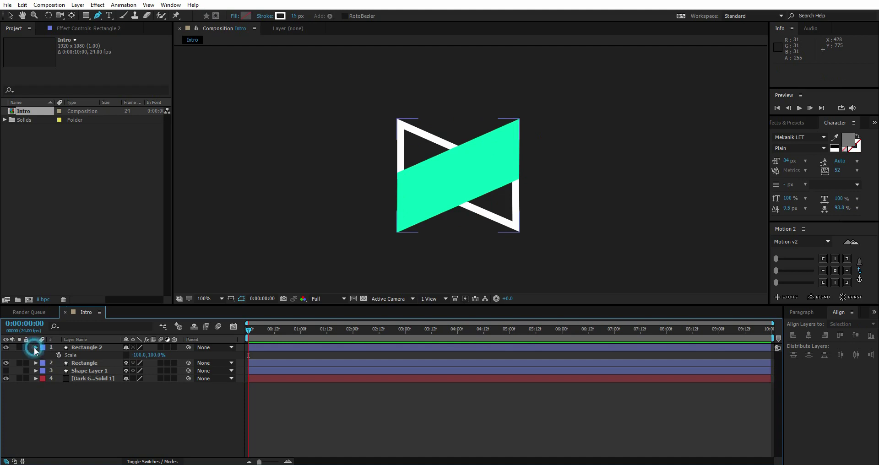
left_click(36, 351)
Rename the Rectangle 2 layer to Fill Rectangle.
left_click(94, 347)
key("Return")
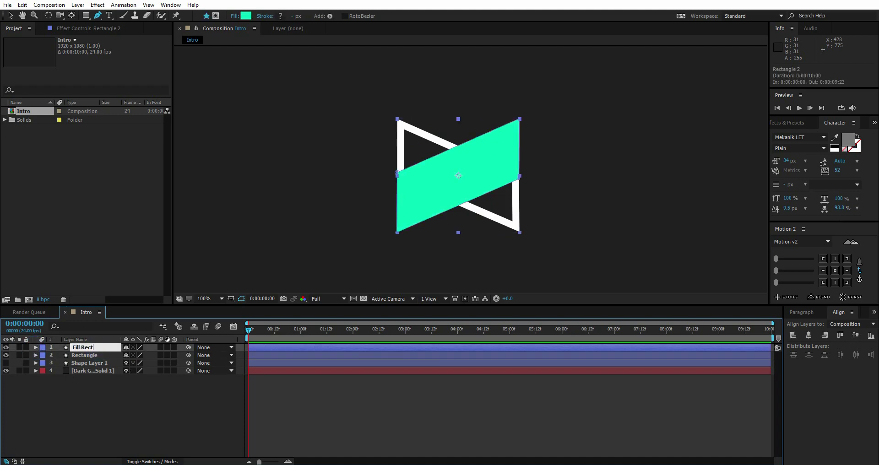
type("Fill Rectangle")
key("Return")
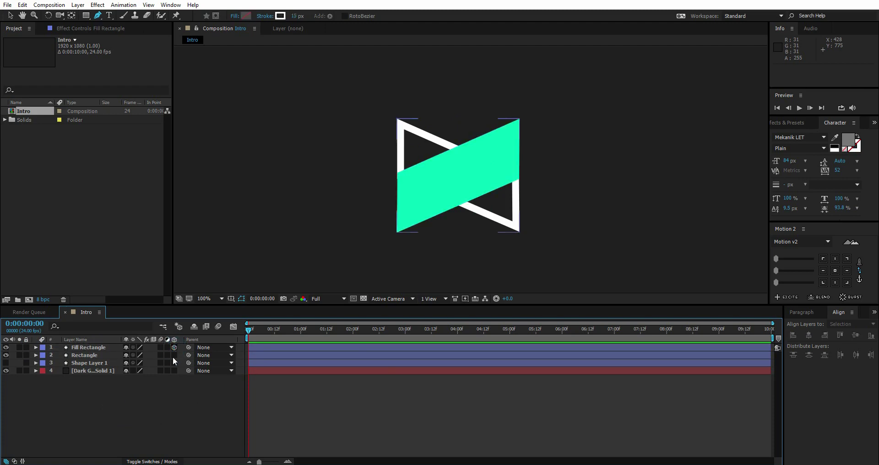
Make the Fill Rectangle and Rectangle layers 3D and rotate Fill Rectangle about 5° around its X axis.
left_click(173, 355)
left_click(87, 347)
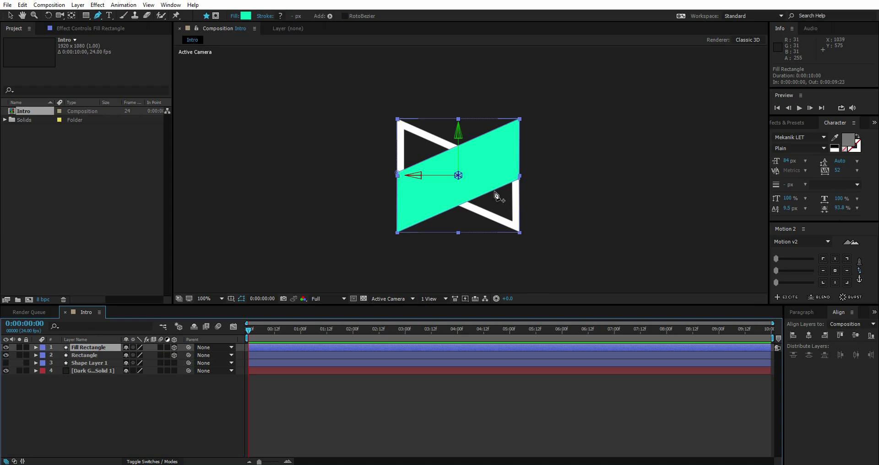
key("w")
left_click_drag(417, 176, 413, 177)
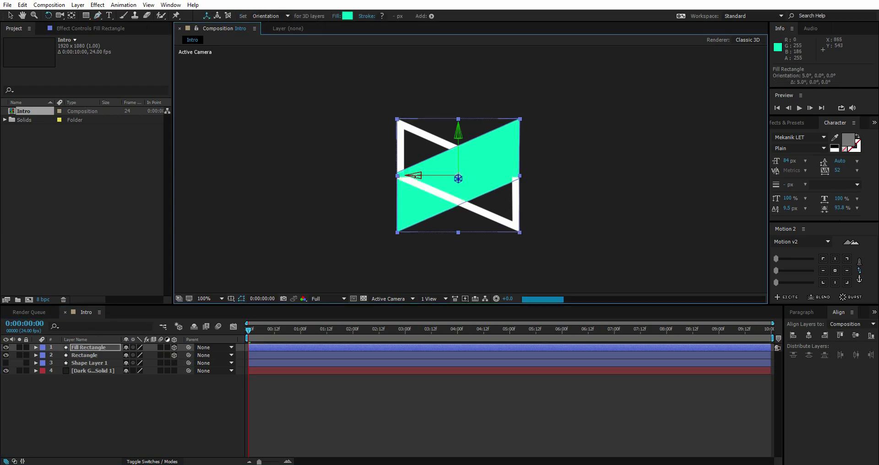
Rotate Rectangle to about 358° around X and Fill Rectangle to about 4° around Y so the shapes interlock.
left_click(102, 356)
left_click_drag(503, 175, 506, 176)
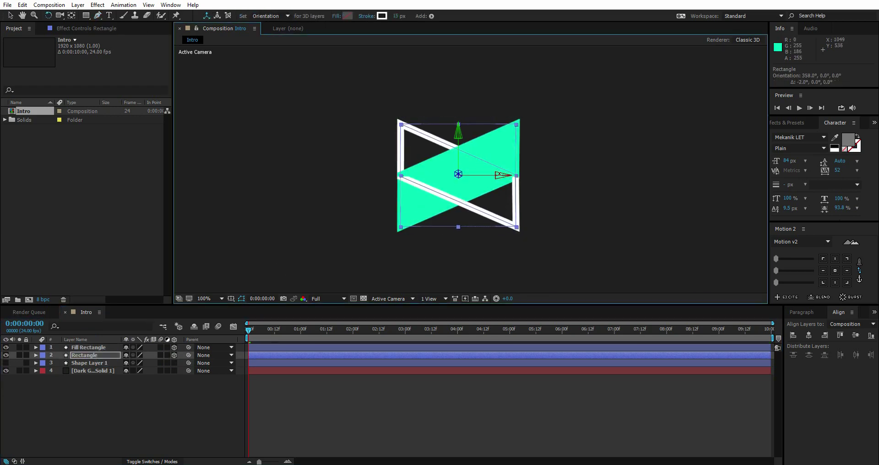
left_click(92, 348)
left_click_drag(417, 177, 415, 176)
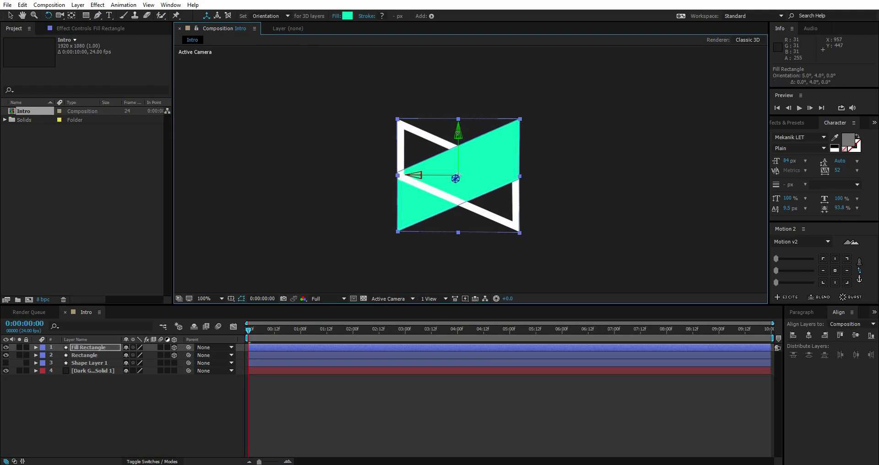
left_click(362, 403)
scroll(395, 208, "down", 1)
scroll(403, 210, "up", 1)
key("v")
left_click(408, 211)
key("F2")
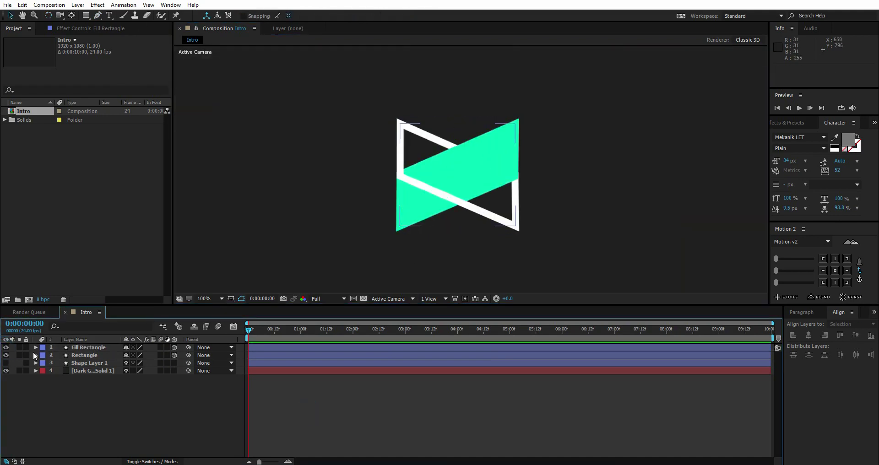
Hide the Fill Rectangle layer and add Trim Paths to the contents of the Rectangle layer.
left_click(6, 347)
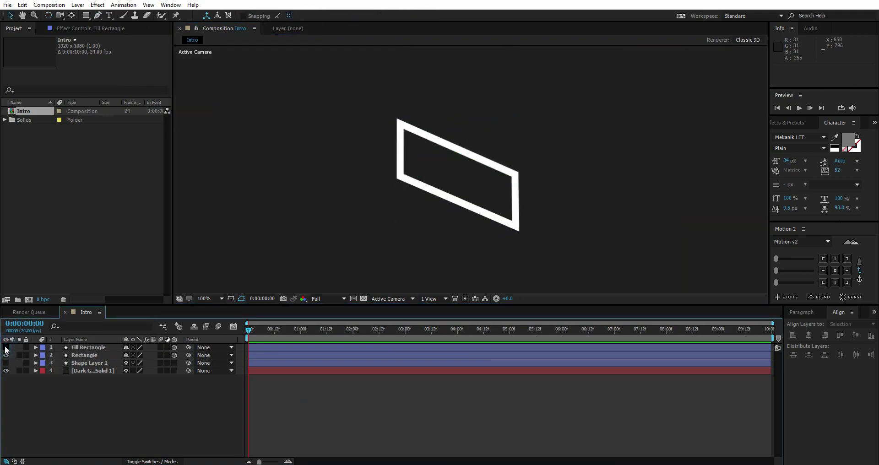
left_click(82, 355)
left_click(36, 355)
left_click(43, 363)
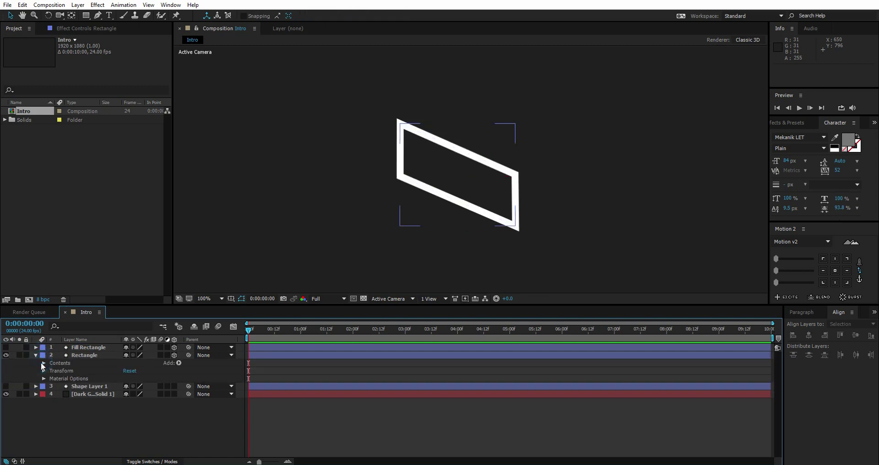
left_click(52, 371)
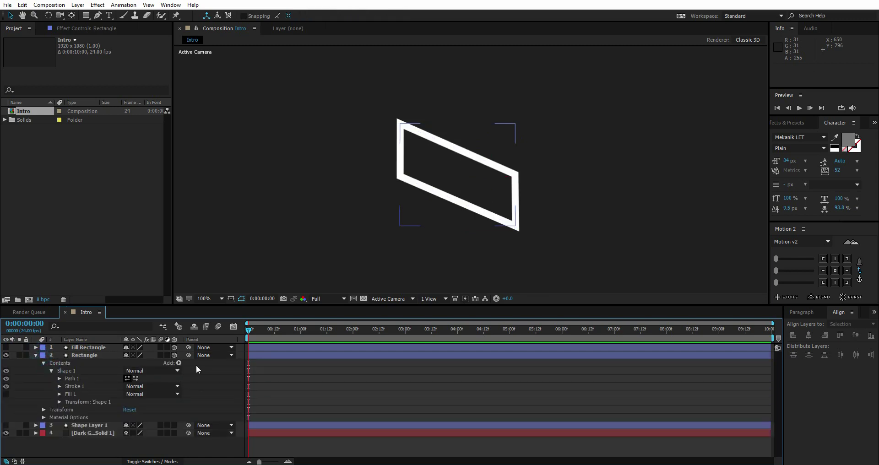
left_click(179, 363)
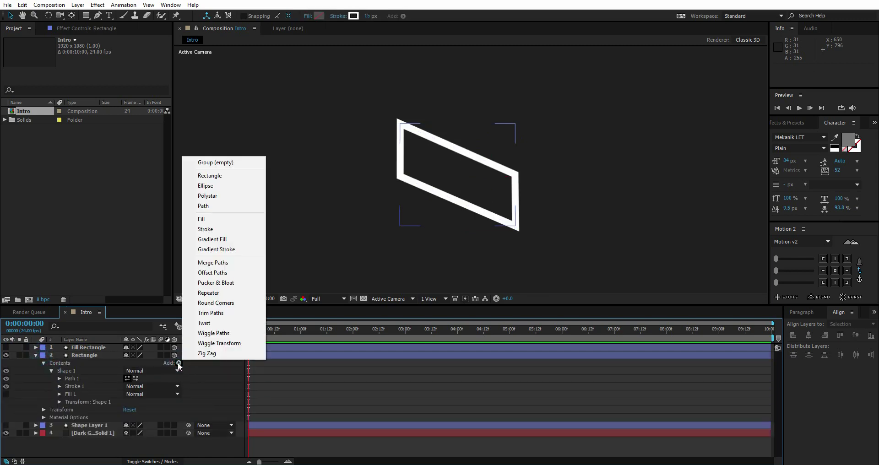
left_click(214, 314)
Set the line cap of Rectangle's Stroke 1 to Round Cap and collapse Shape 1.
left_click(59, 386)
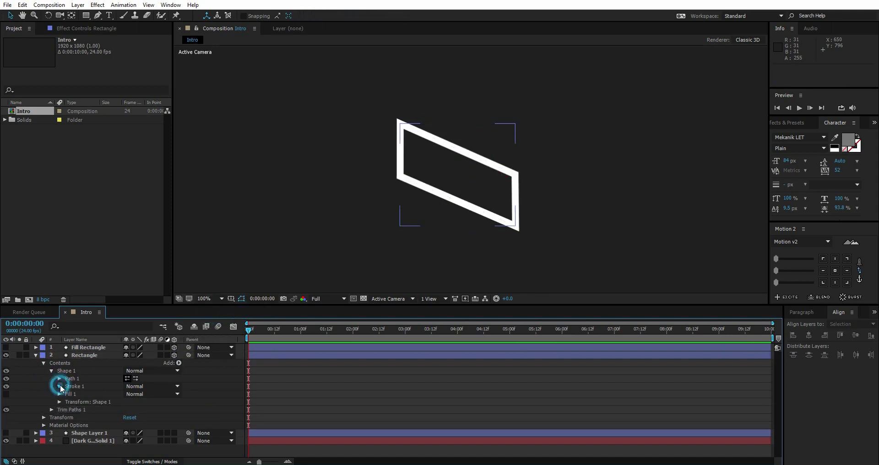
scroll(147, 403, "down", 1)
left_click(151, 402)
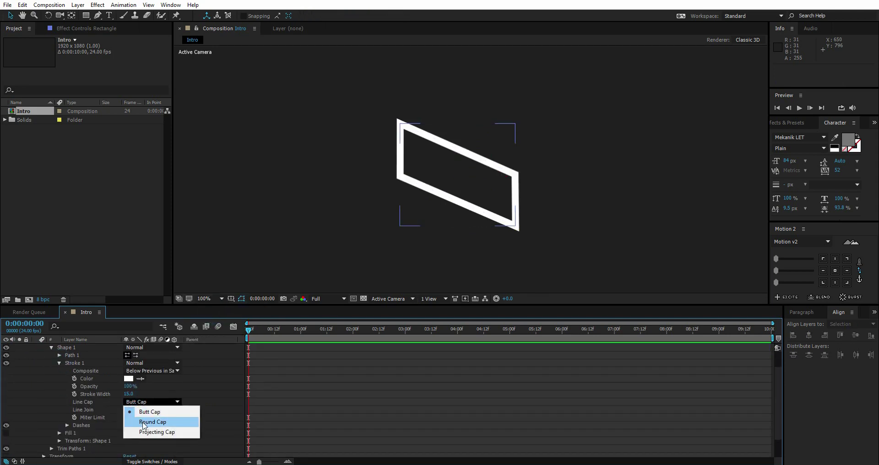
left_click(144, 424)
scroll(67, 386, "up", 1)
left_click(51, 370)
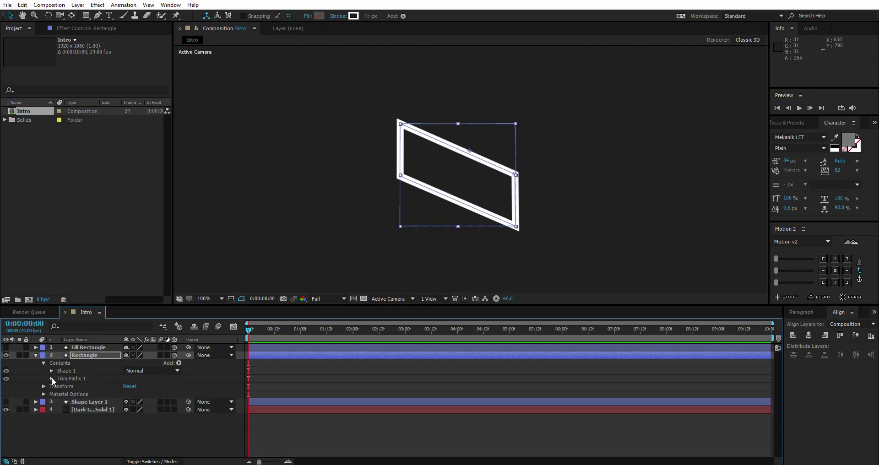
Keyframe the Trim Paths End of Rectangle from 0% at 0:00:00:00 to 100% at 0:00:01:06.
left_click(51, 378)
mouse_move(130, 394)
left_mouse_down()
mouse_move(138, 395)
mouse_move(100, 405)
left_mouse_up()
left_click(157, 394)
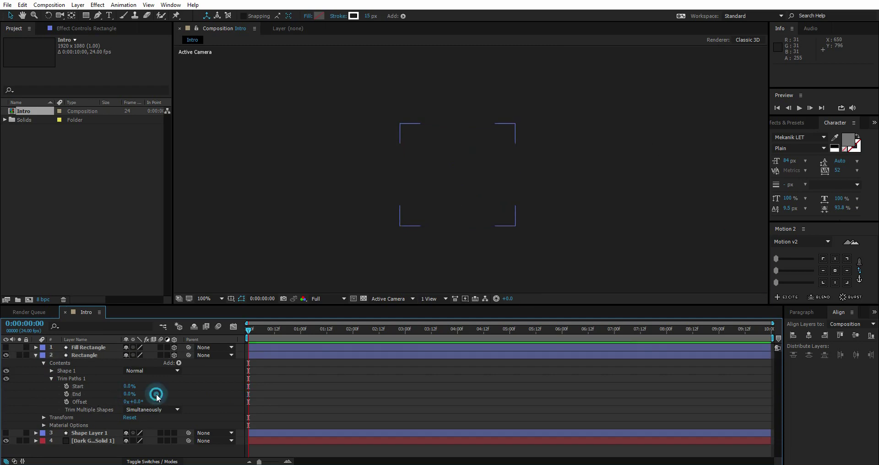
left_click(66, 394)
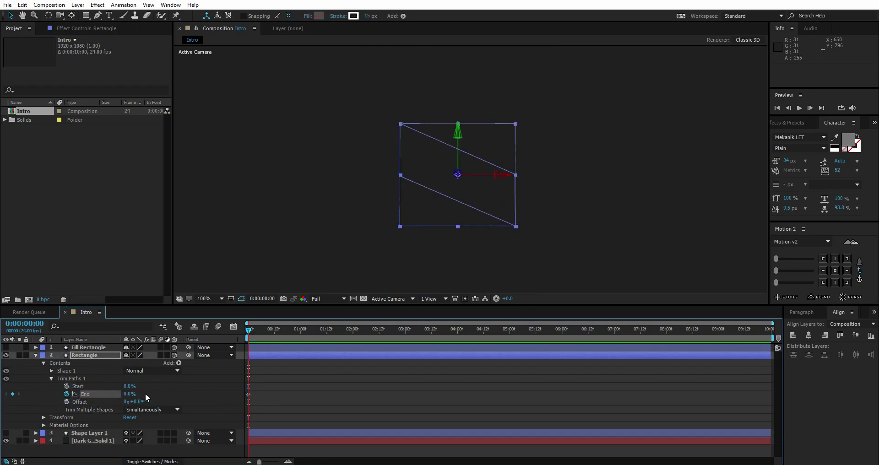
key("space")
left_click_drag(125, 397, 179, 390)
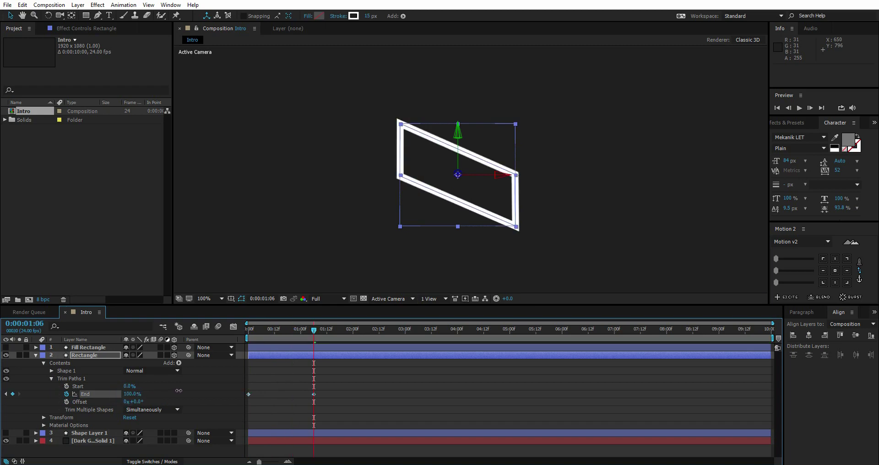
Ease both Trim Paths End keyframes with Motion 2 and set the current time to 0:00:01:07.
left_click(276, 393)
left_click_drag(324, 385, 251, 401)
left_click(775, 269)
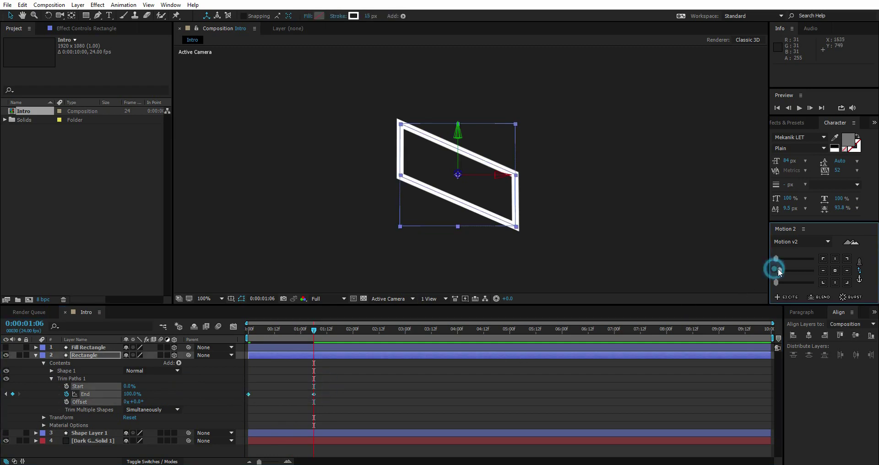
left_click(316, 332)
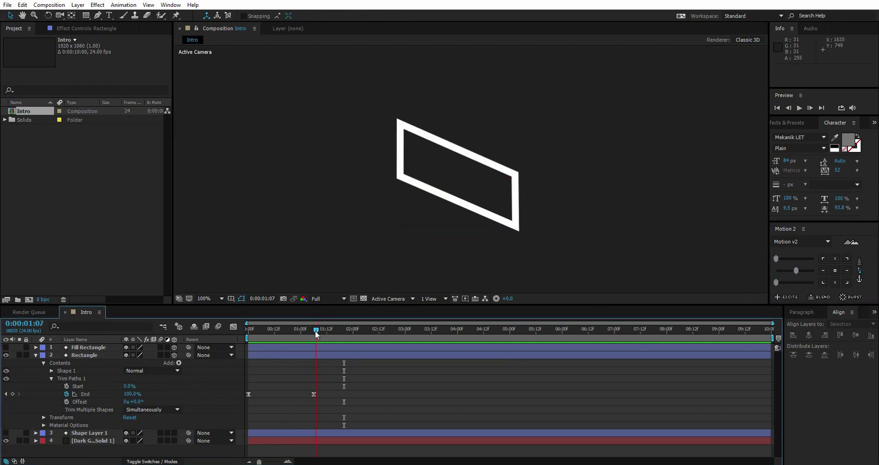
Collapse the Rectangle layer and make Fill Rectangle visible again.
left_click(36, 355)
left_click(5, 348)
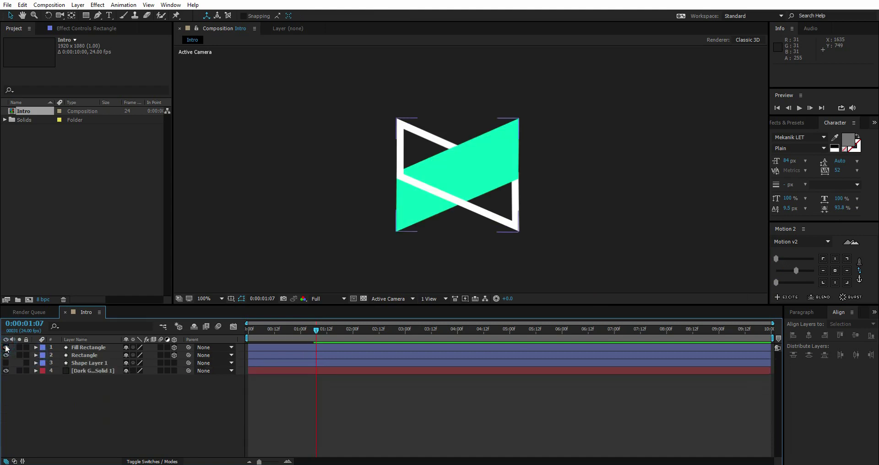
left_click(36, 347)
left_click(36, 347)
With no layer selected, draw a slanted white Pen line from above the turquoise shape's upper-right corner down past its left side.
left_click(90, 348)
left_click(97, 16)
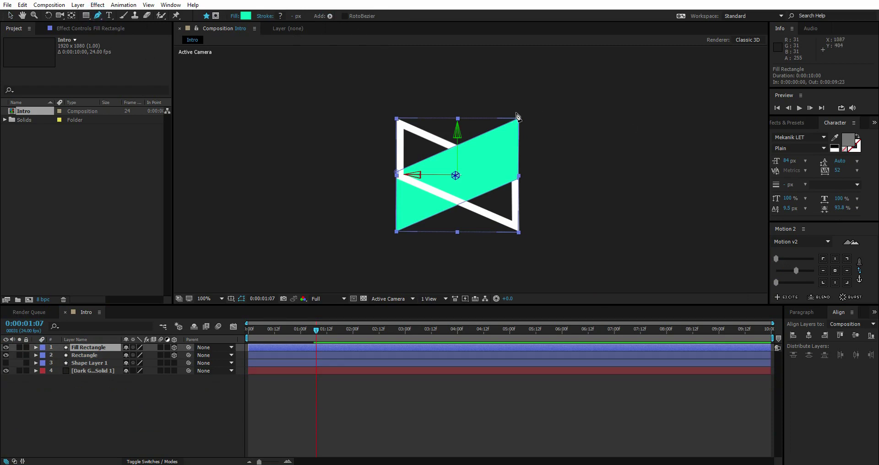
left_click(132, 412)
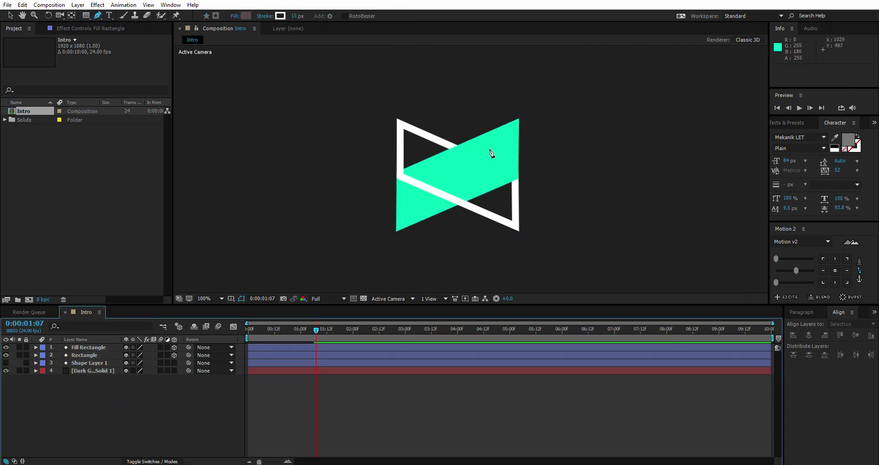
left_click(518, 112)
left_click(259, 212)
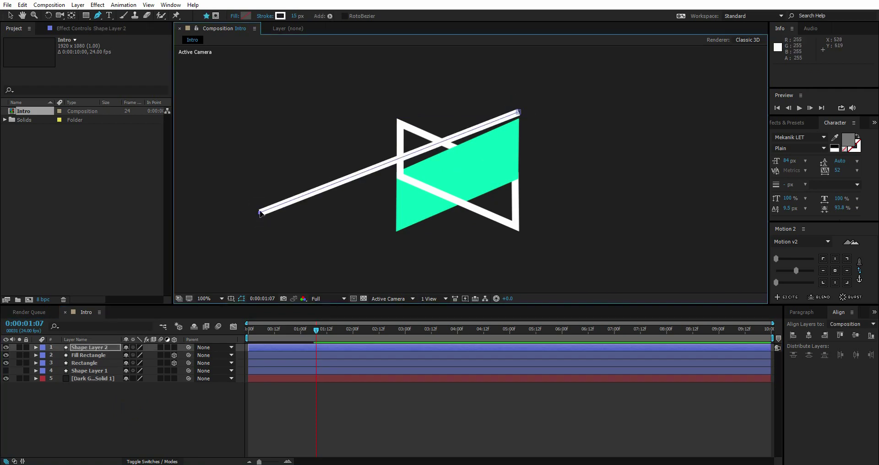
Adjust both endpoints of the line so it runs parallel along the upper edge of the turquoise shape, and deselect it.
left_click_drag(260, 212, 262, 229)
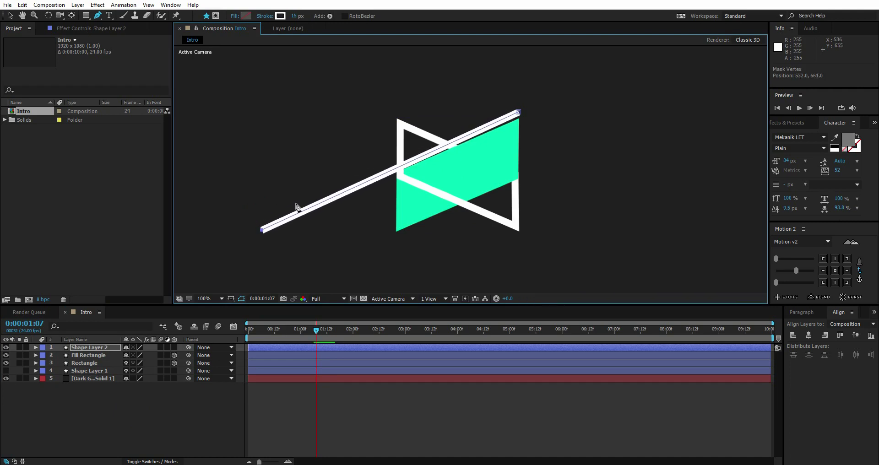
key("v")
left_click_drag(518, 112, 520, 113)
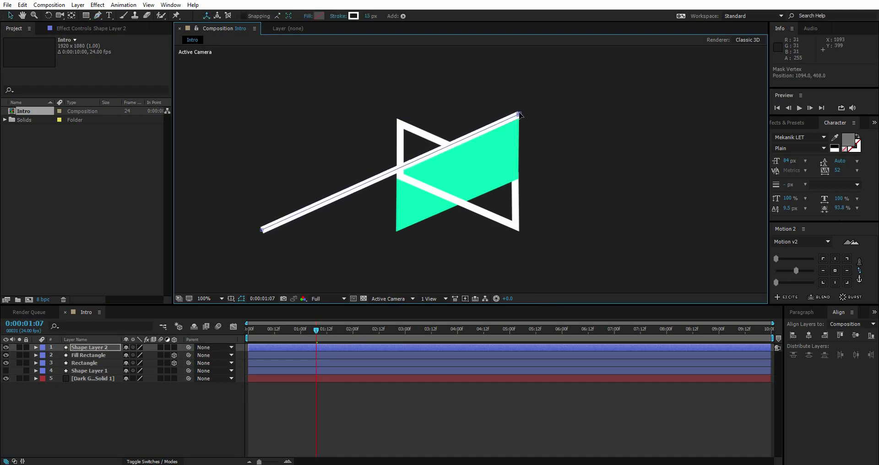
left_click_drag(262, 229, 260, 229)
left_click(519, 114)
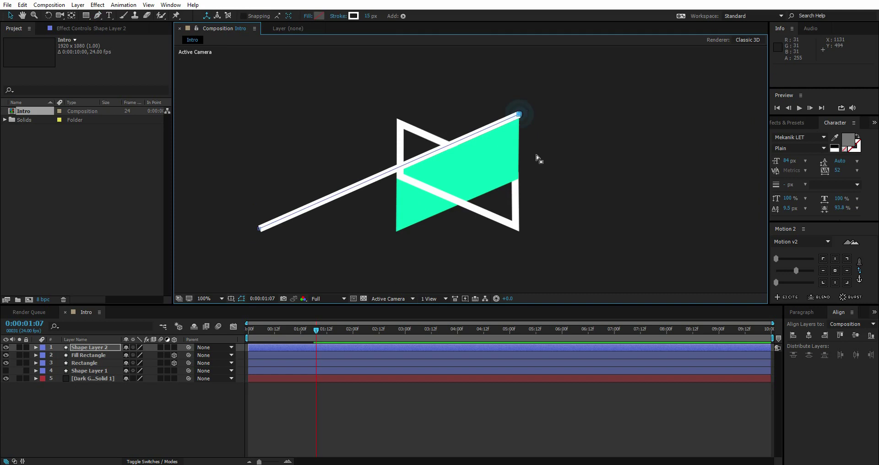
left_click(265, 402)
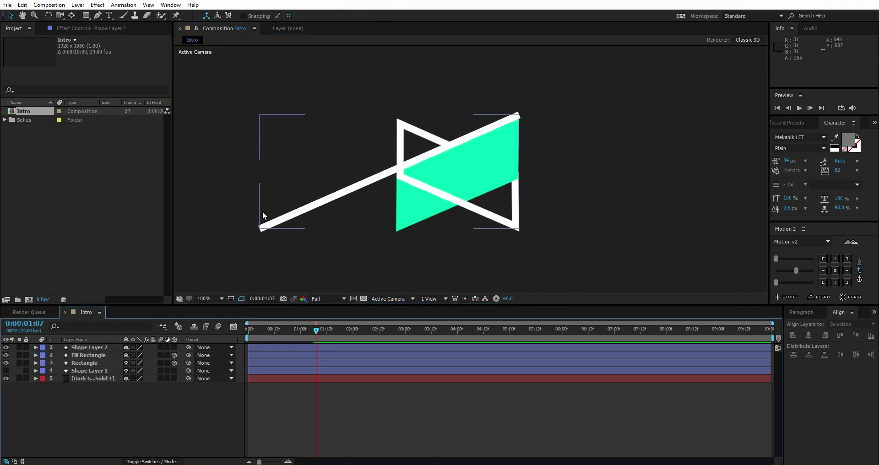
Rename the Shape Layer 2 layer to Reference Line.
left_click(91, 348)
key("Return")
type("R")
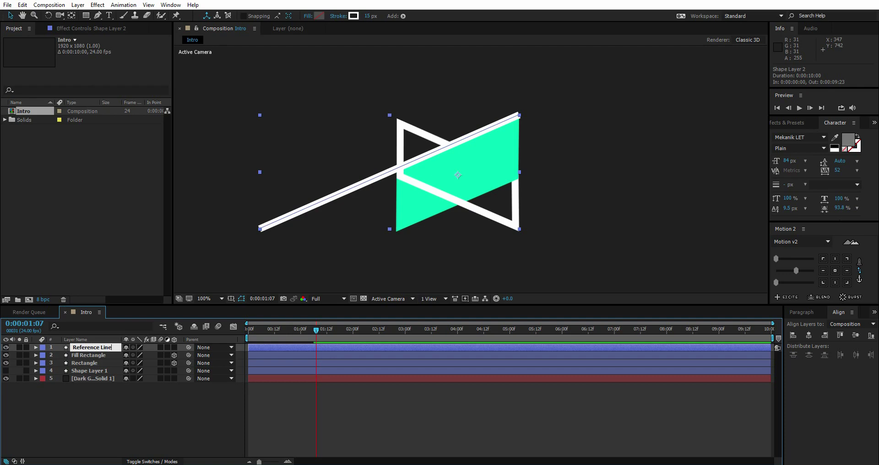
type("eference Line")
left_click(102, 408)
Keyframe Fill Rectangle's Position at its final place at about 2.5 seconds and, at 0:00:01:07, move it down-left along the reference line.
left_click(92, 356)
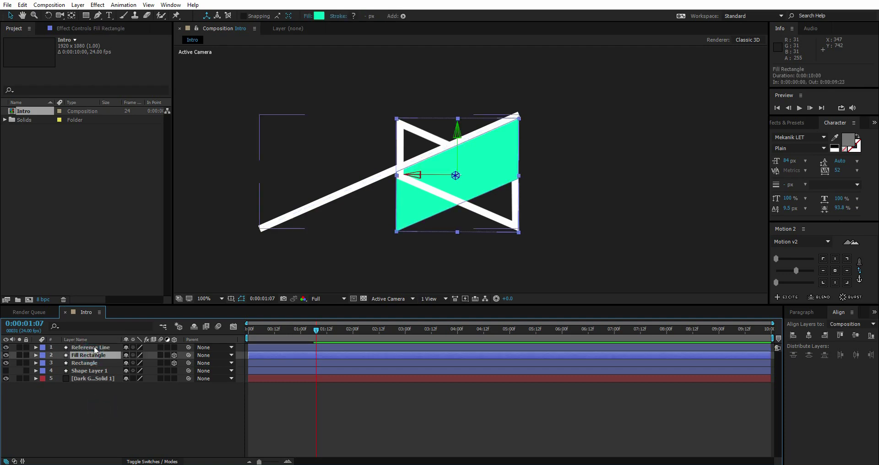
left_click(72, 356)
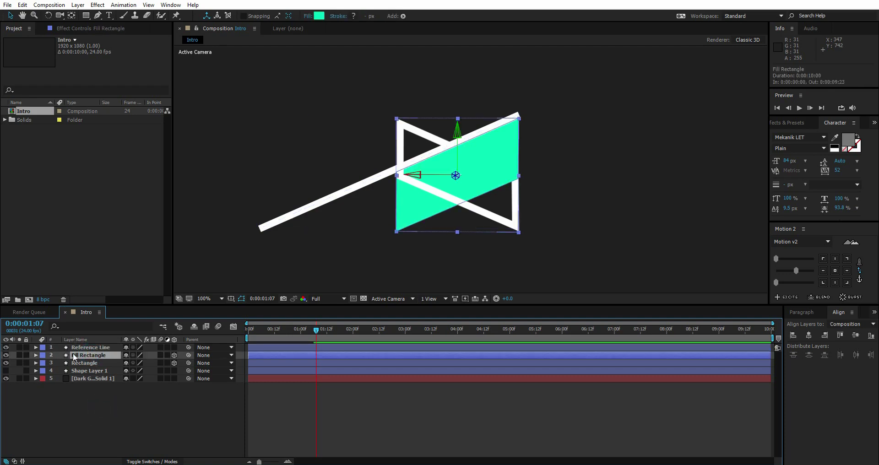
key("p")
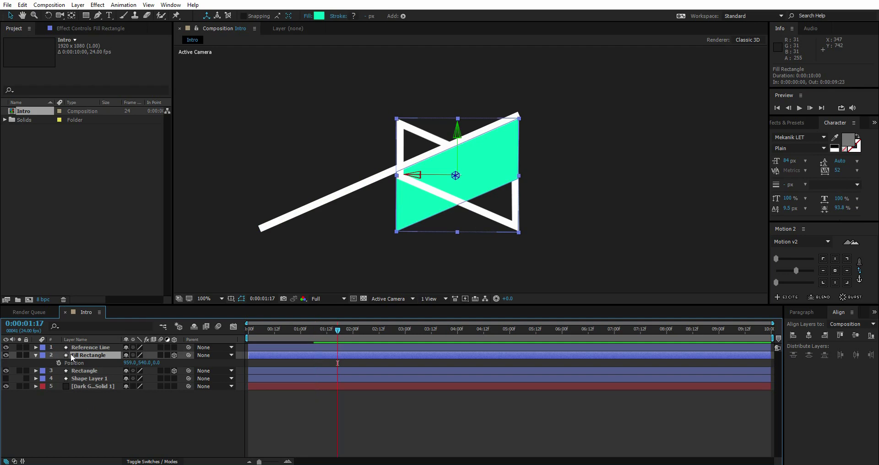
left_click(58, 363)
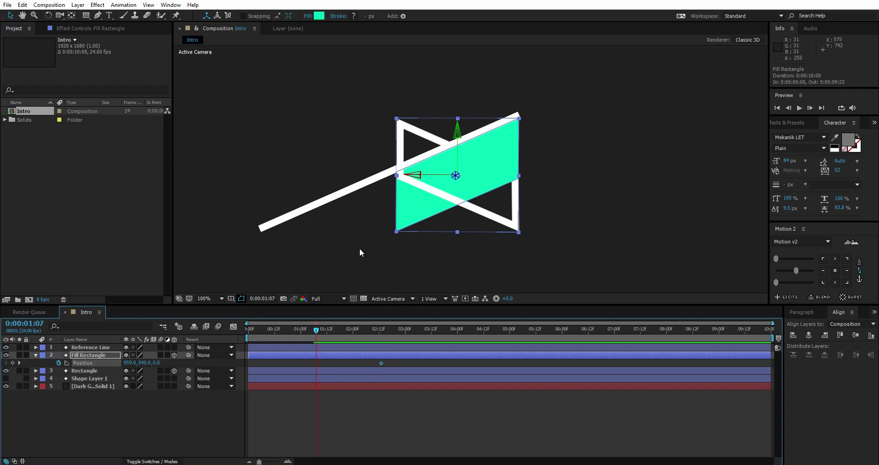
left_click_drag(479, 172, 397, 197)
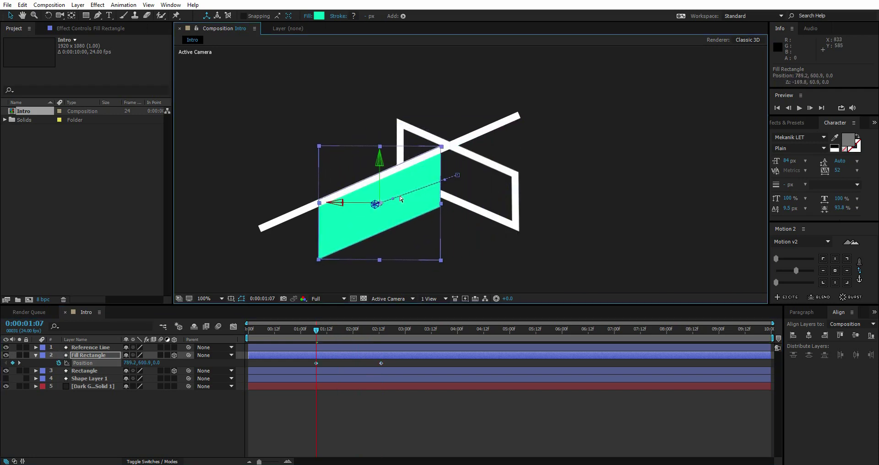
Ease both of Fill Rectangle's Position keyframes in and out together with Motion 2, slightly stronger than the default.
mouse_move(321, 330)
left_mouse_down()
mouse_move(390, 330)
mouse_move(320, 341)
left_mouse_up()
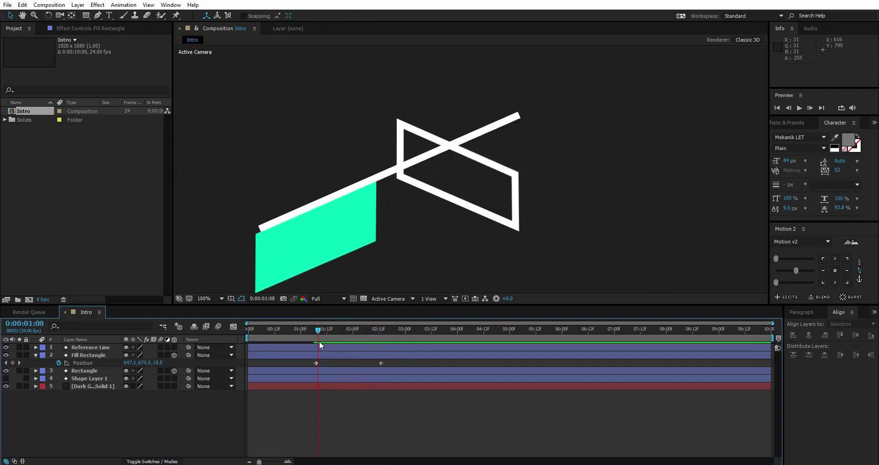
left_click_drag(392, 363, 303, 365)
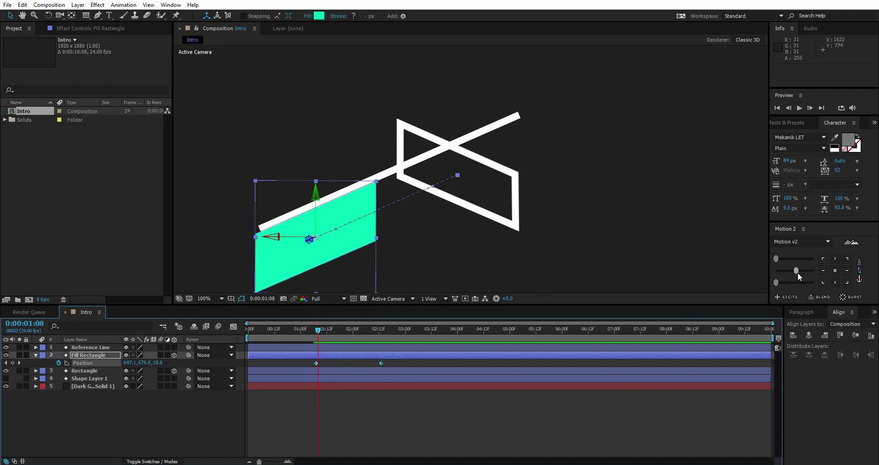
left_click_drag(797, 273, 800, 272)
left_click(307, 403)
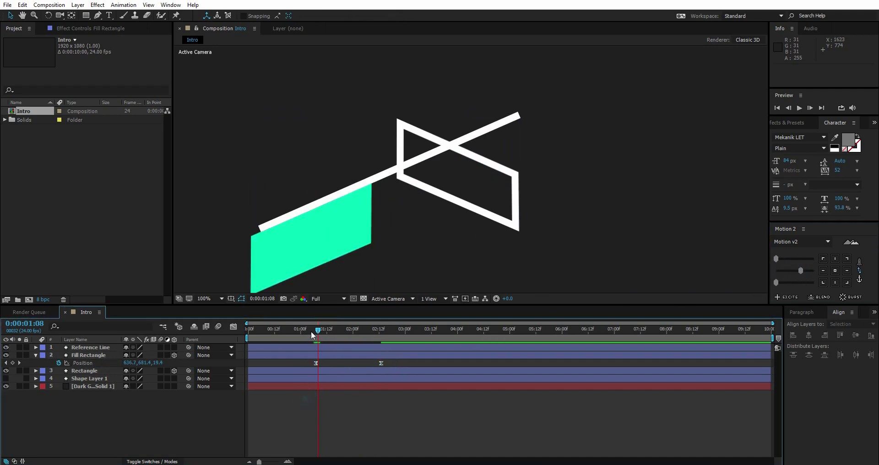
left_click(316, 329)
Hide the Reference Line layer and deselect it.
left_click(78, 351)
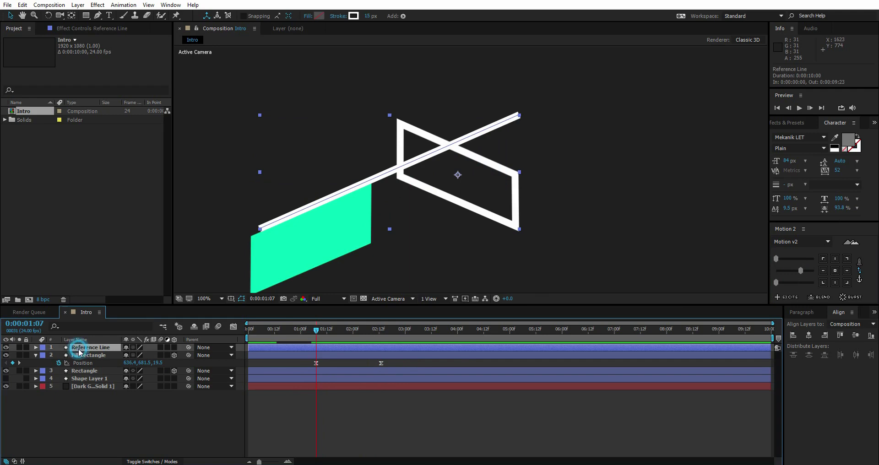
left_click(5, 347)
left_click(146, 447)
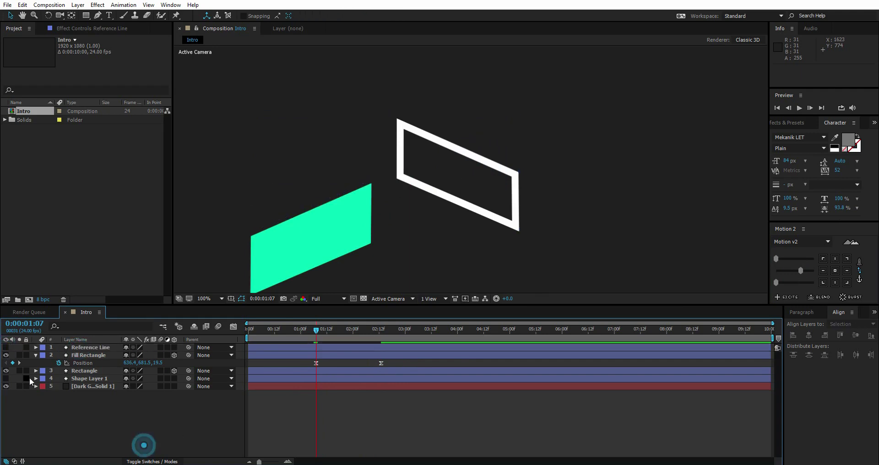
Reveal Fill Rectangle's Path 1 property and set a Path keyframe at 0:00:02:13.
left_click(43, 363)
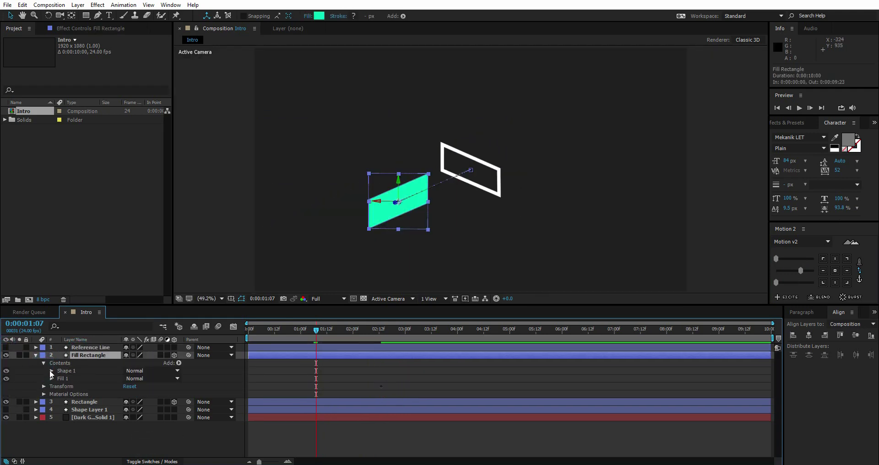
left_click(51, 372)
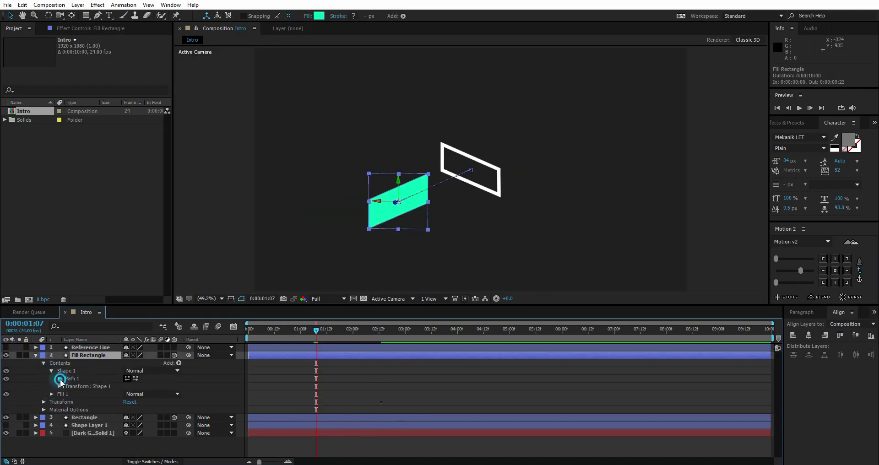
left_click(59, 378)
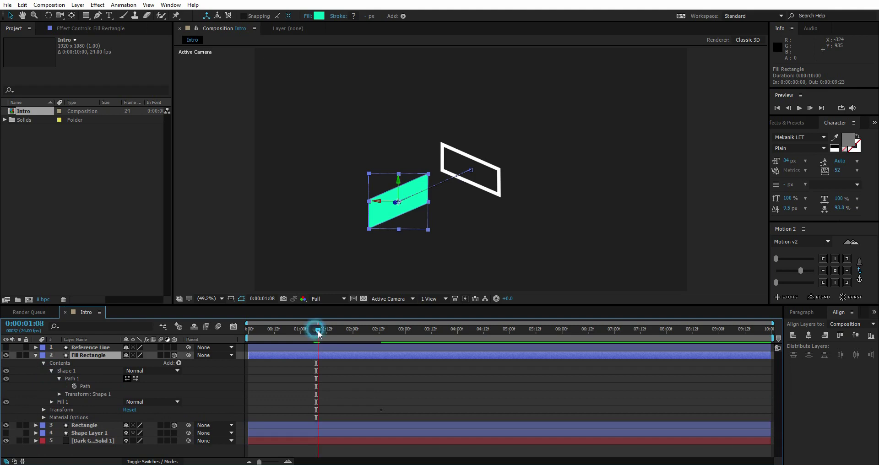
left_click_drag(316, 330, 380, 336)
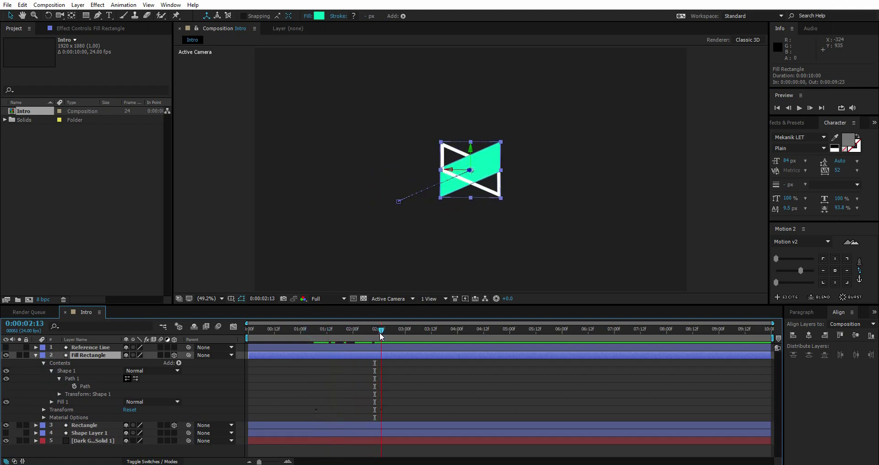
left_click(74, 387)
At 0:00:01:07, move the turquoise shape's two right-hand vertices onto its left-hand ones so it collapses to a vertical line.
left_click_drag(330, 333, 318, 334)
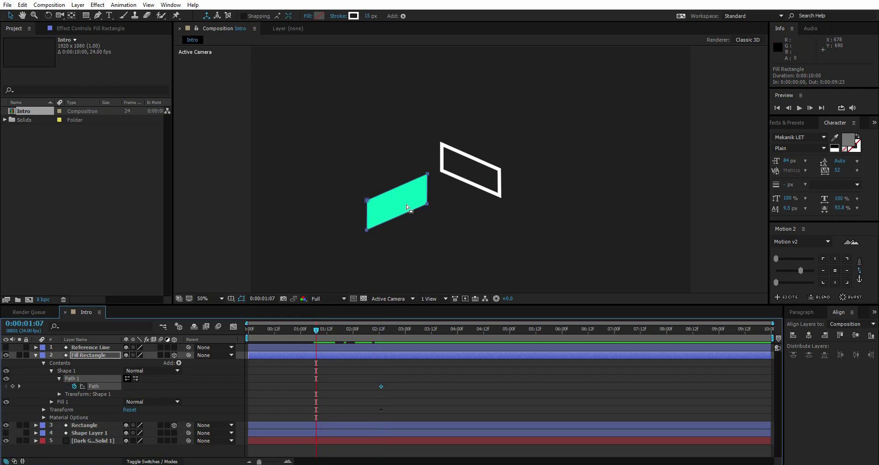
key("slash")
left_click(384, 238)
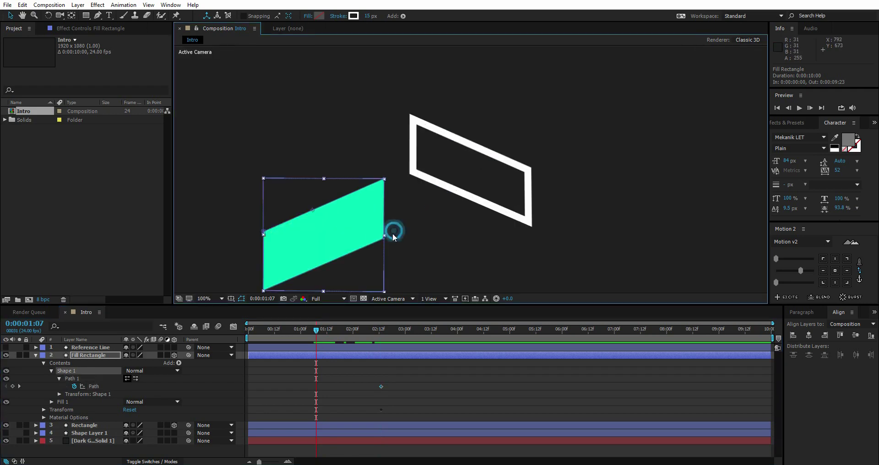
left_click(384, 237)
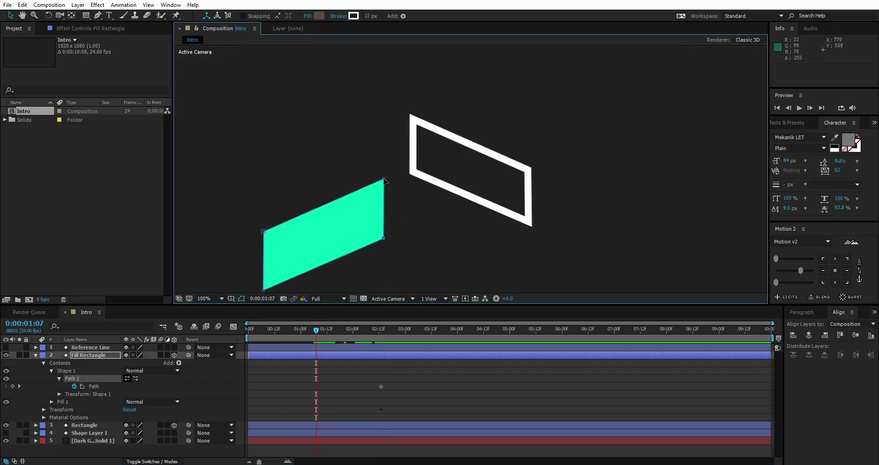
left_click_drag(401, 215, 320, 258)
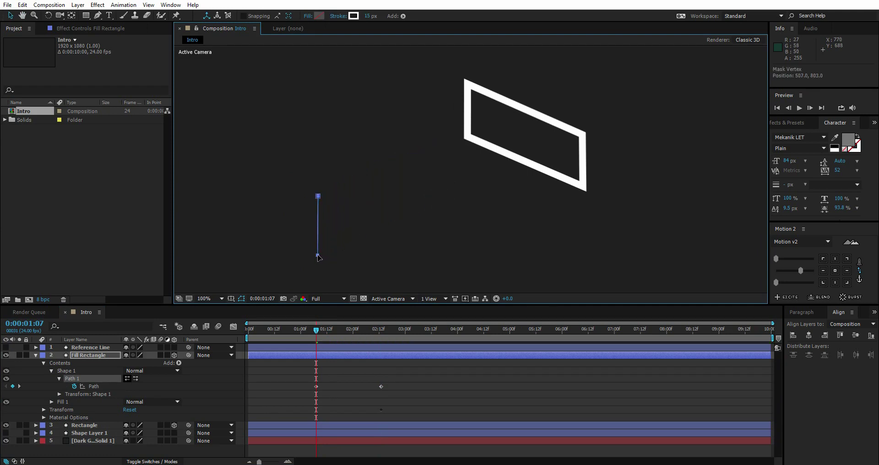
Trim the start of the Fill Rectangle layer to 0:00:01:07.
key("alt+bracketleft")
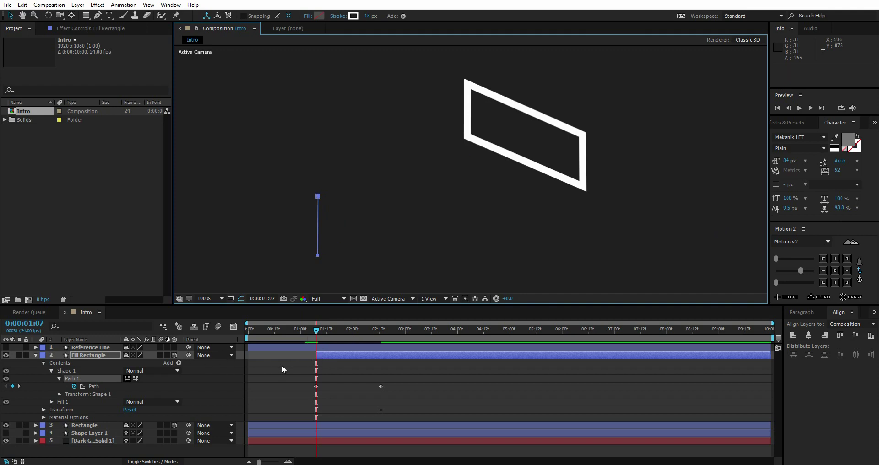
key("ctrl+z")
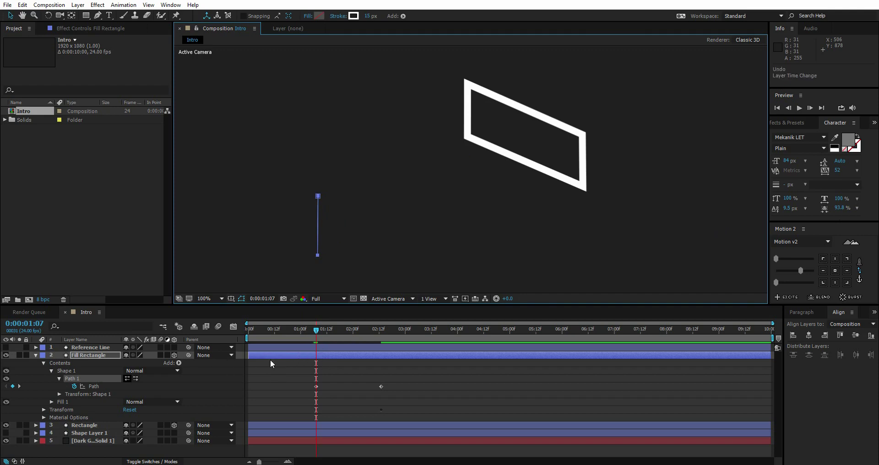
left_click(271, 356)
key("alt+bracketleft")
left_click(296, 374)
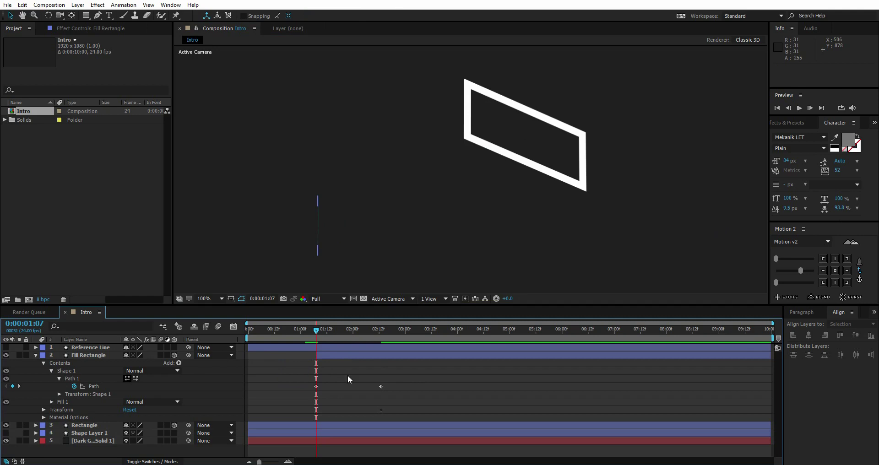
Ease both of Fill Rectangle's Path keyframes with Motion 2 and preview the slide-in.
left_click(382, 387)
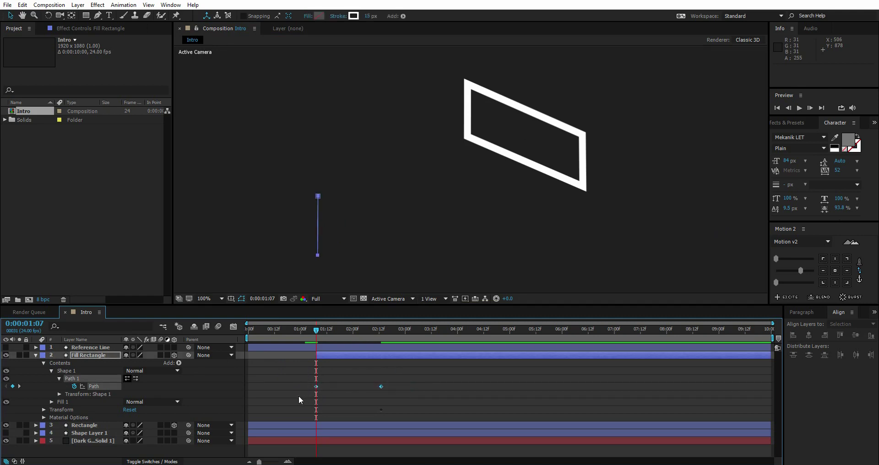
left_click(799, 270)
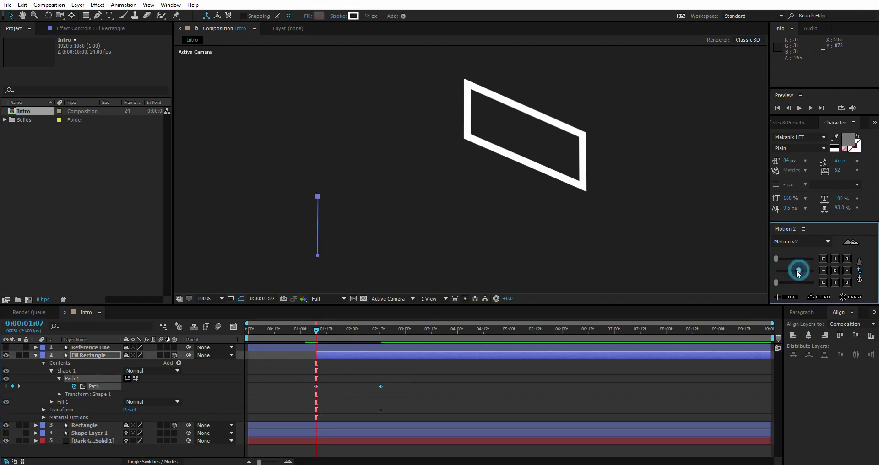
left_click(346, 396)
key("space")
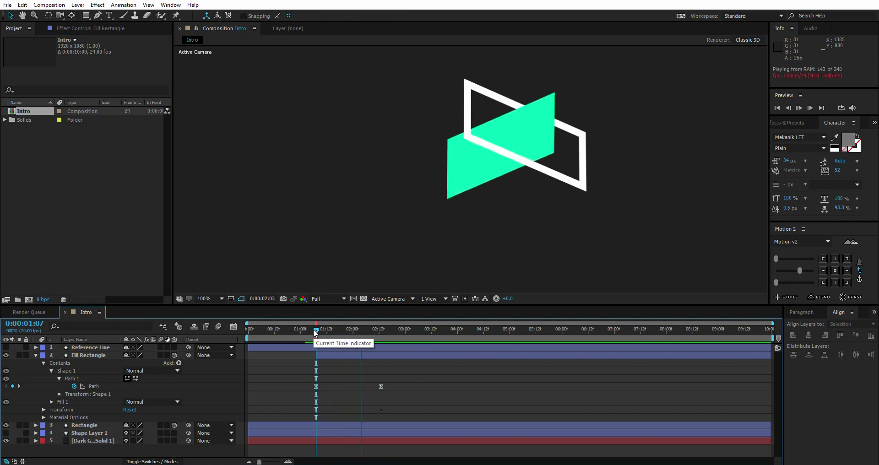
Shift the Fill Rectangle layer earlier so it starts at 0:00:00:23, and preview the animation from the beginning.
left_click(298, 335)
left_click_drag(334, 355, 315, 356)
left_click(318, 373)
left_click(291, 321)
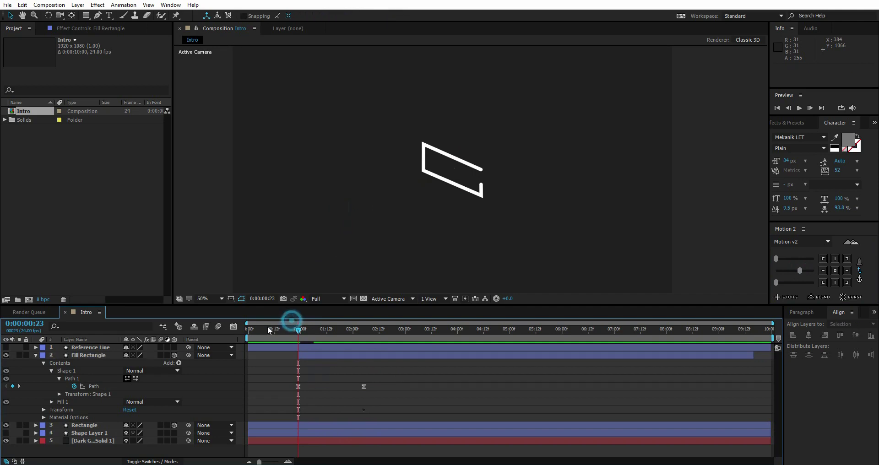
key("KP_0")
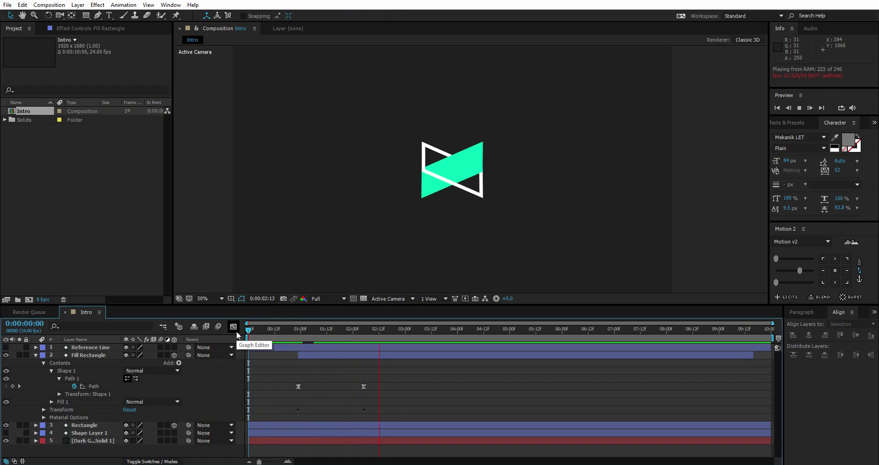
Trim the start of the Fill Rectangle layer to 0:00:01:00 and preview the logo animation.
left_click(300, 330)
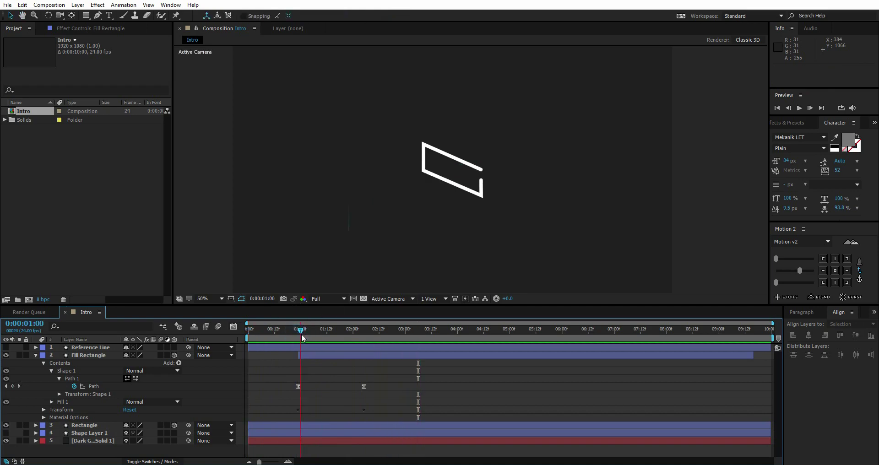
left_click(297, 354)
key("alt+bracketleft")
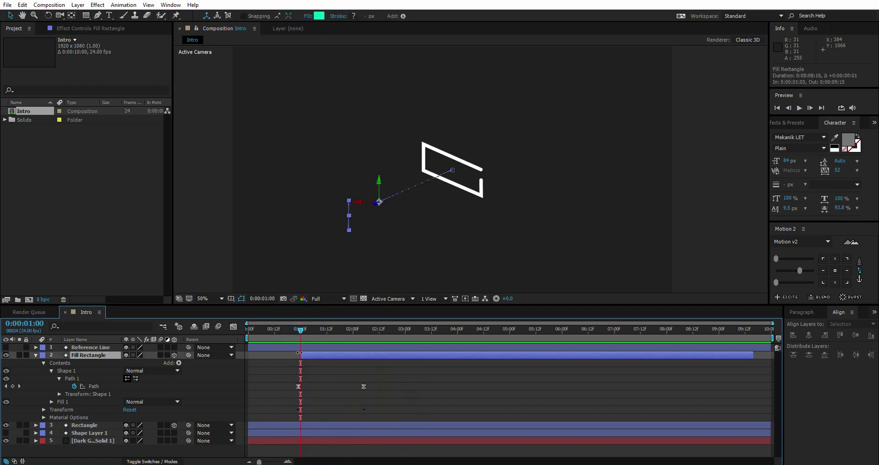
left_click(294, 329)
left_click(307, 385)
key("space")
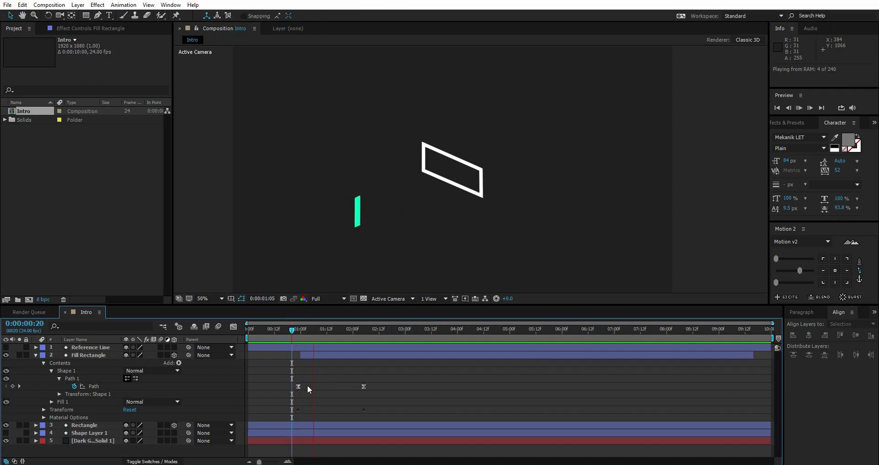
left_click_drag(293, 331, 216, 349)
key("space")
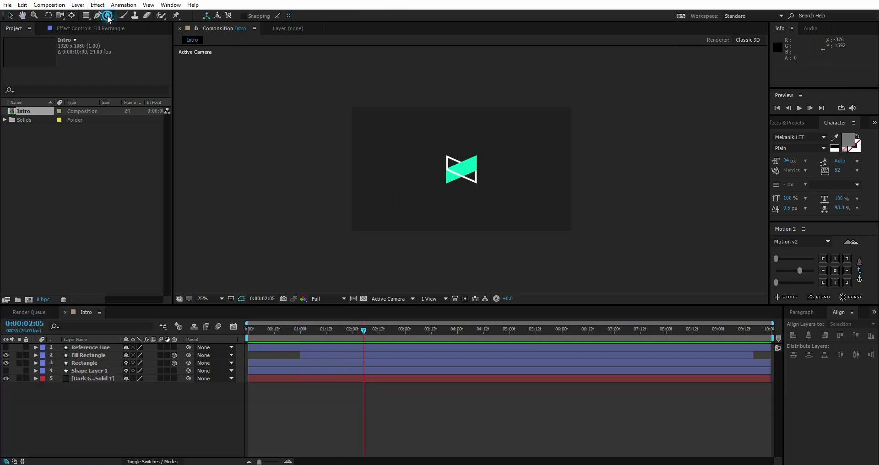
Add a centred 3D text layer reading LUNAR with 580 tracking and, from the Top view, bring it forward to Z -24.
left_click(109, 15)
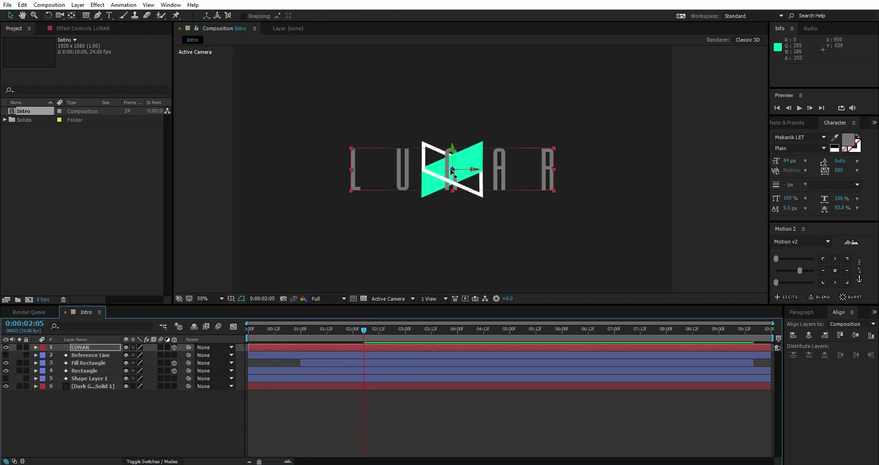
left_click(389, 298)
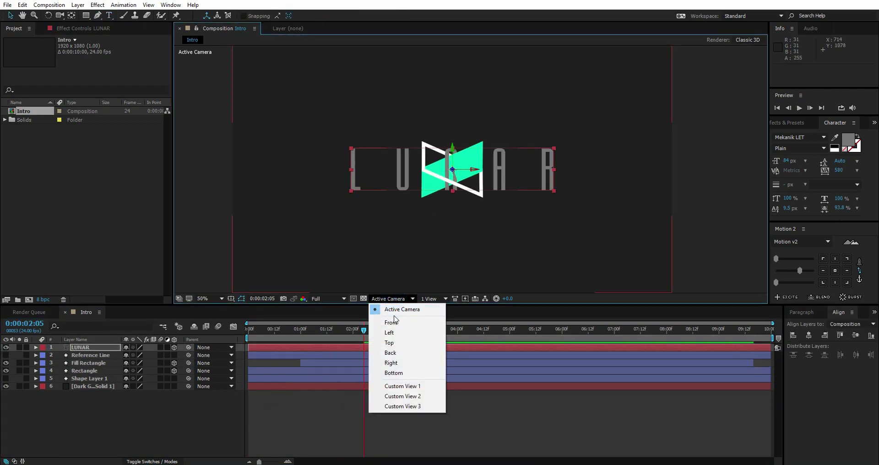
left_click(391, 342)
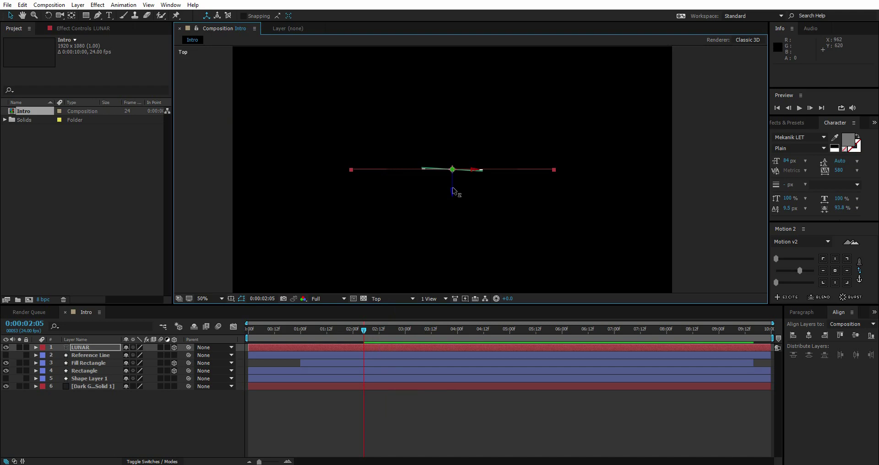
left_click(398, 298)
left_click(401, 310)
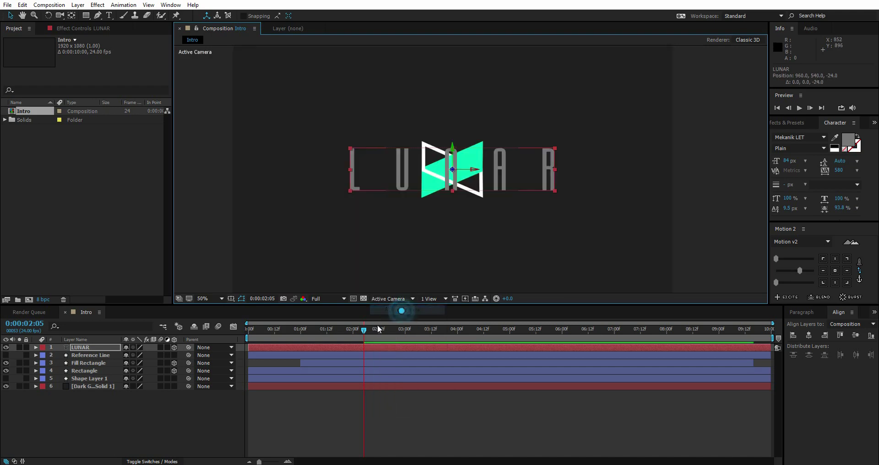
left_click(281, 406)
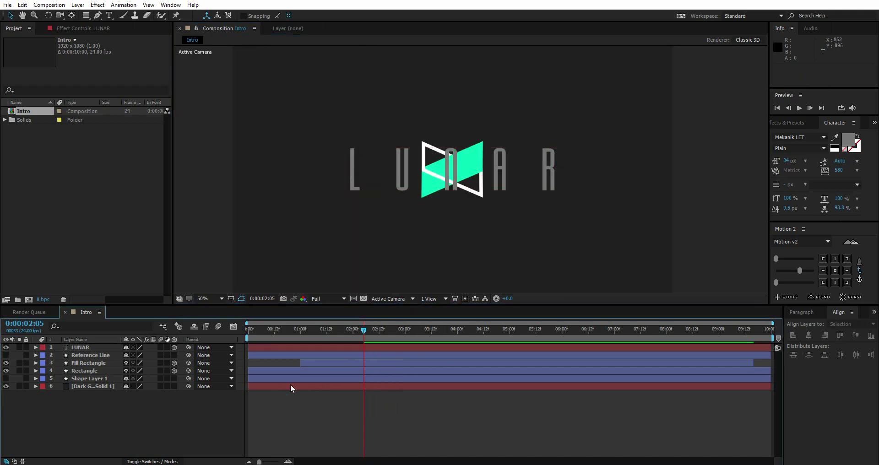
Enable per-character 3D on the LUNAR text and add an animator with Position and Opacity.
left_click(36, 347)
left_click(179, 356)
left_click(213, 169)
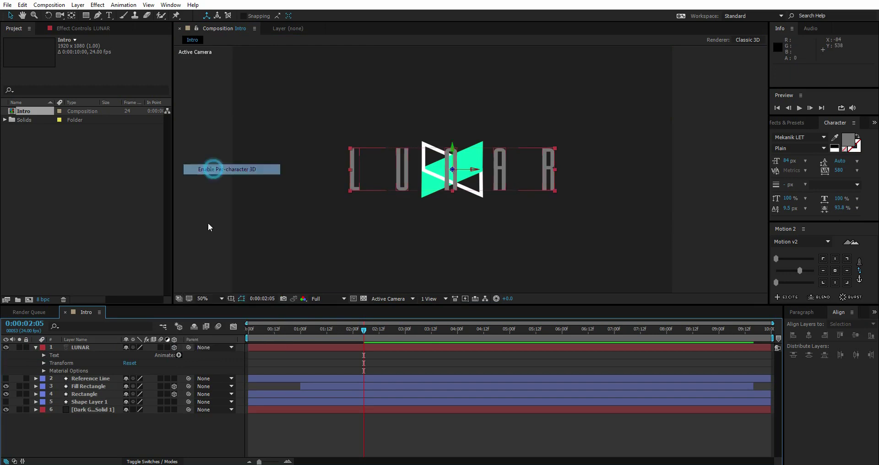
left_click(179, 355)
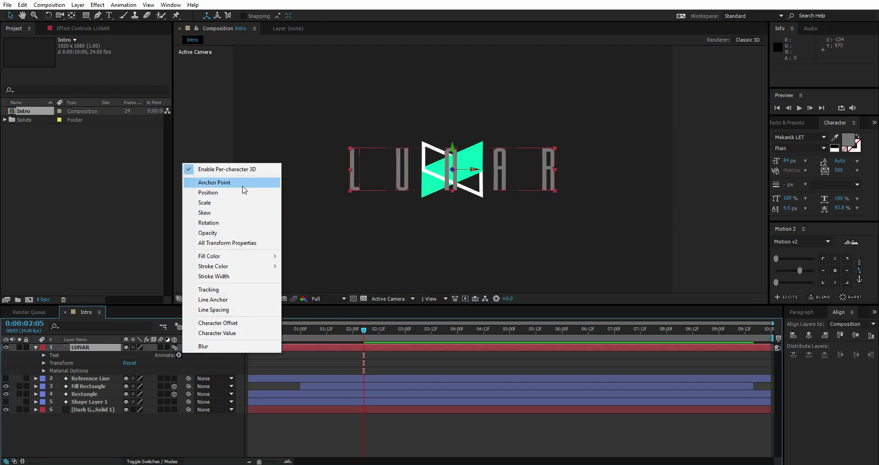
left_click(208, 192)
left_click(179, 355)
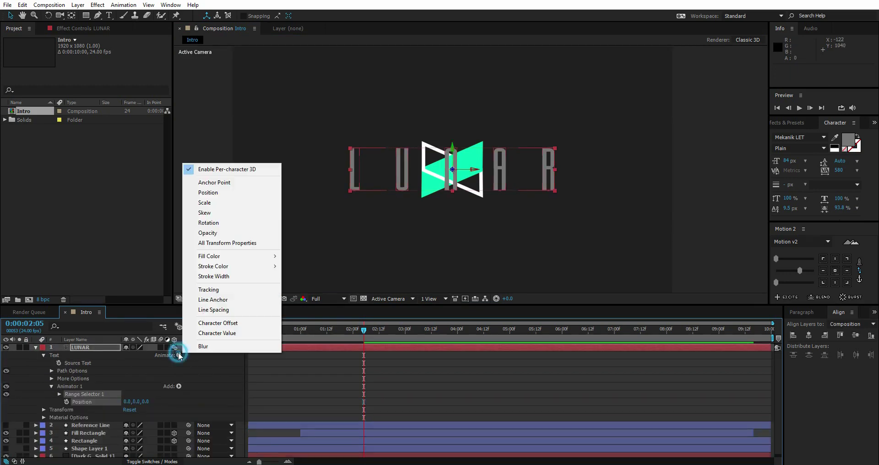
left_click(207, 232)
Set the LUNAR animator's Position to 0, 0, 72 and its Opacity to 0%, and reveal Range Selector 1's properties.
left_click(59, 394)
left_click(58, 395)
left_click_drag(130, 410, 73, 410)
left_click(59, 394)
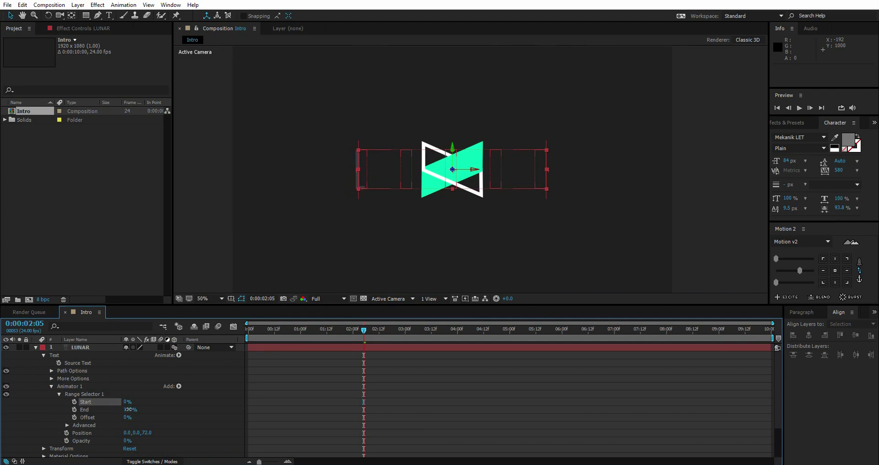
Keyframe Range Selector 1's Start from 0% at 0:00:02:03 to 100% at 0:00:02:23 and preview the text reveal.
left_click(85, 402)
left_click_drag(346, 332, 365, 338)
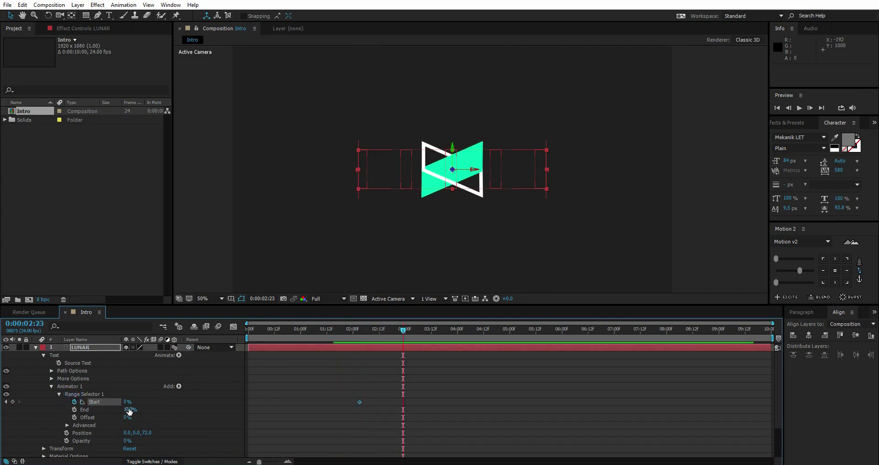
left_click_drag(129, 403, 230, 404)
key("j")
key("space")
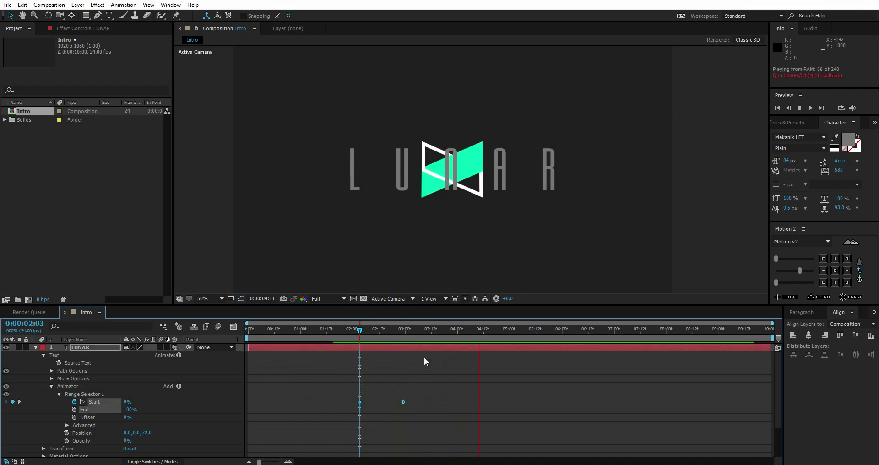
Apply Easy Ease to both Start keyframes of the LUNAR text and preview the whole intro from the beginning.
key("F9")
left_click(342, 341)
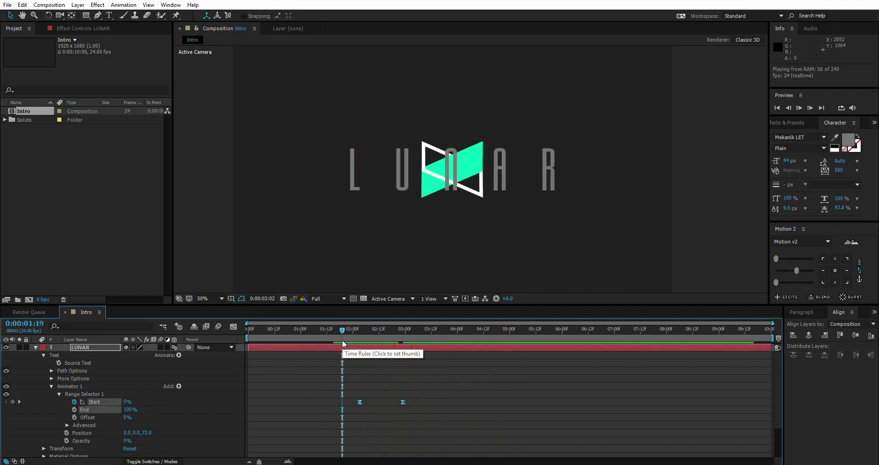
left_click_drag(342, 341, 232, 362)
left_click(20, 376)
left_click(35, 348)
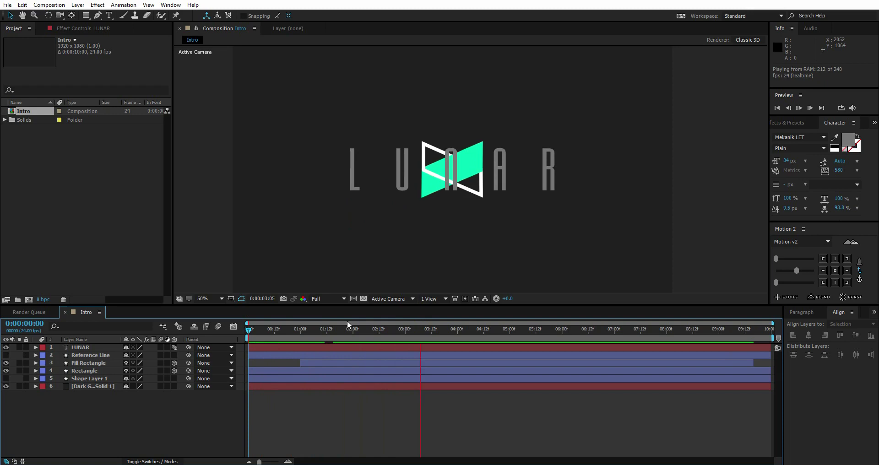
left_click(382, 331)
left_click(425, 331)
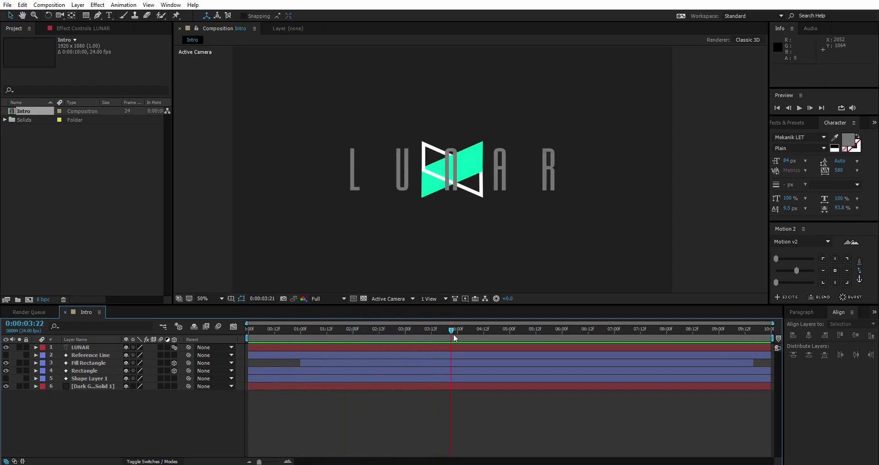